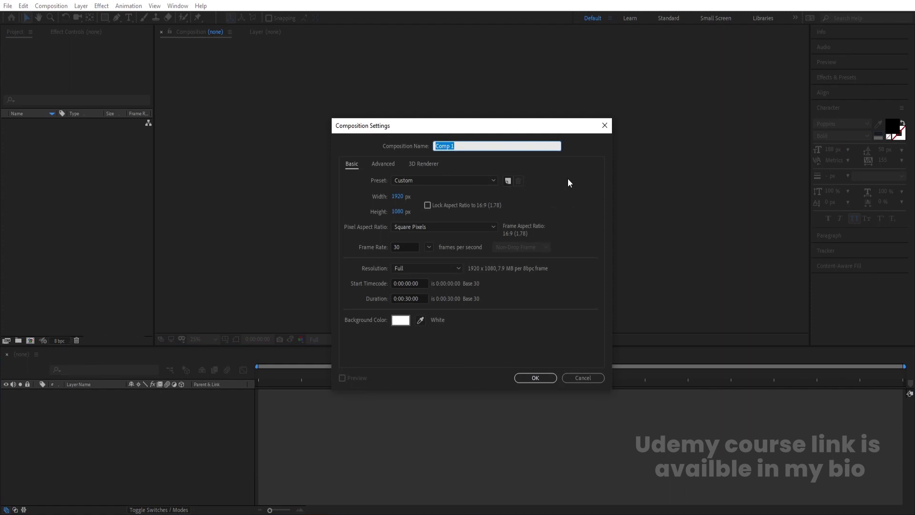
# Create the 1920 x 1080 composition as Main Animation with a duration of 10 seconds
pyautogui.write('Main Animation')
pyautogui.click(405, 298)
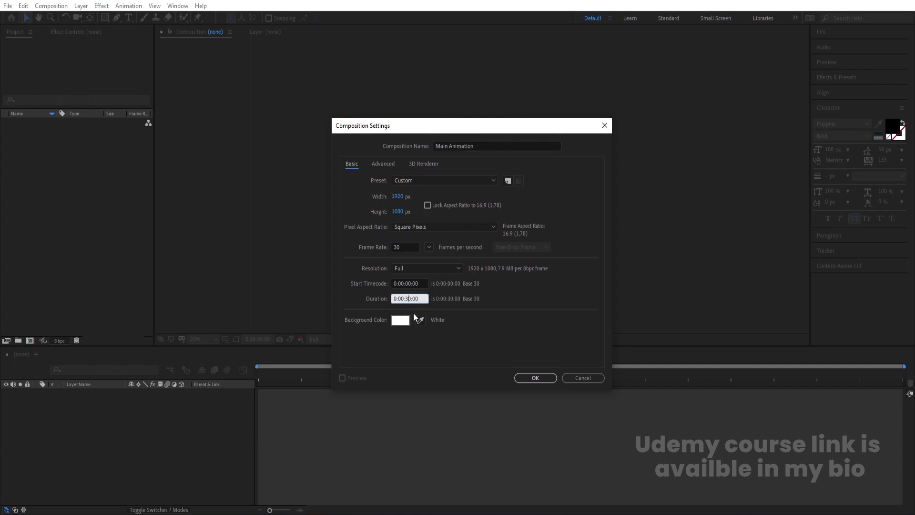
pyautogui.press('BackSpace')
pyautogui.write('1')
pyautogui.click(534, 376)
# Show the Title/Action Safe guides and add a text layer with the letter J near the composition's centre
pyautogui.click(223, 338)
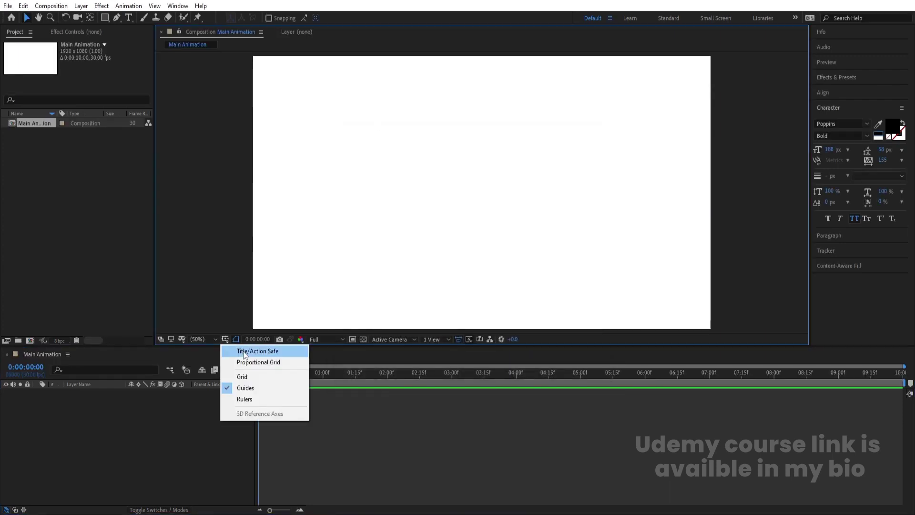
pyautogui.click(245, 350)
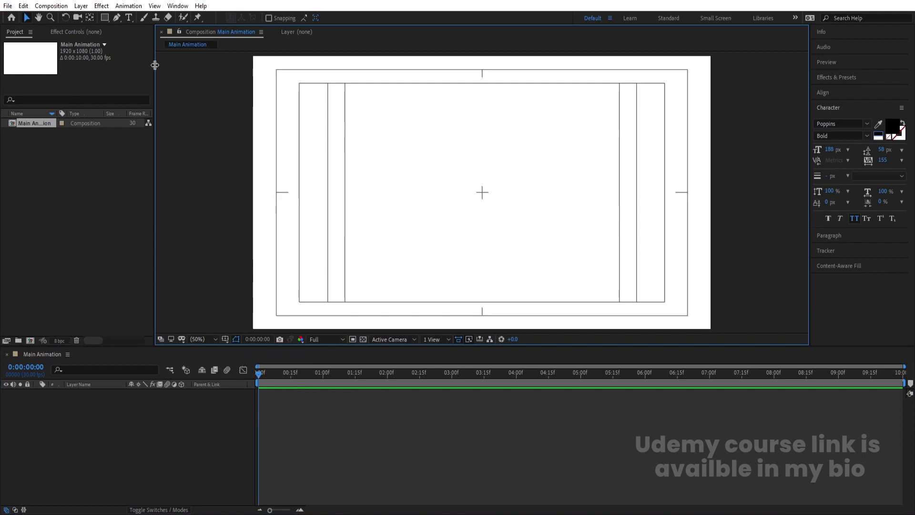
pyautogui.click(129, 17)
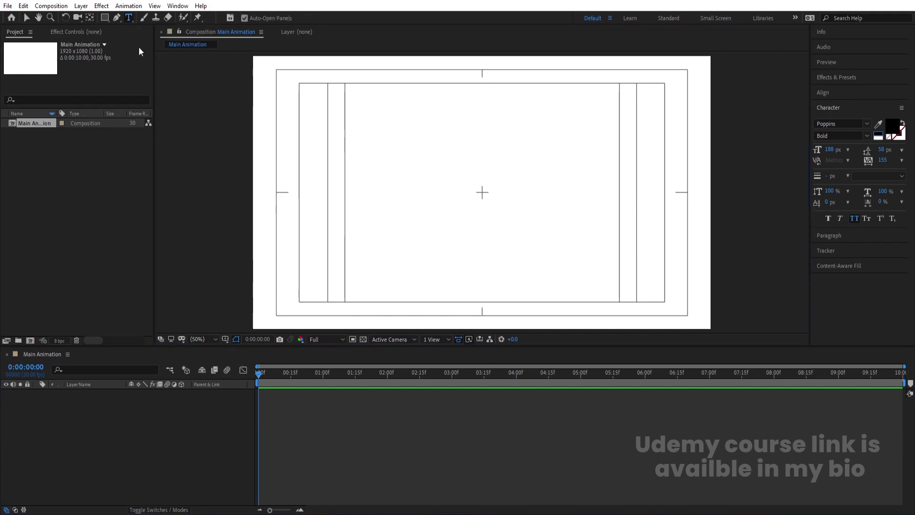
pyautogui.click(444, 205)
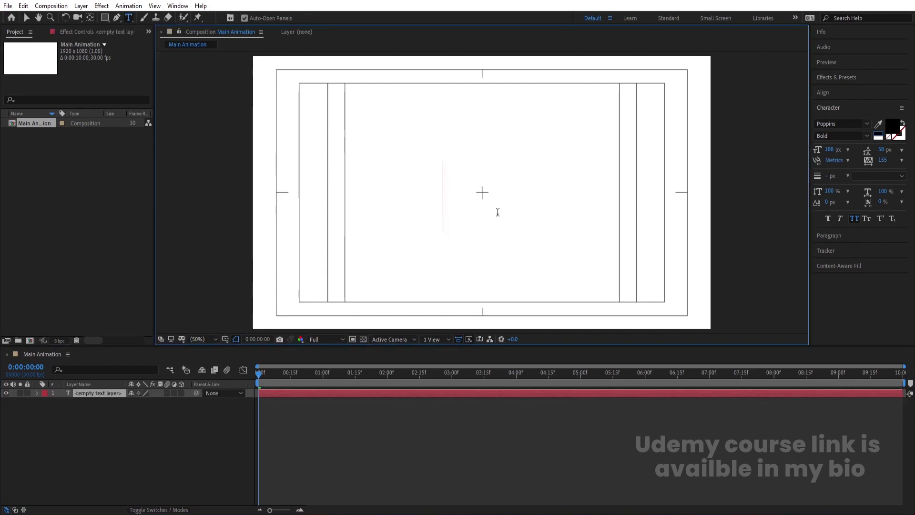
pyautogui.write('J')
pyautogui.click(95, 400)
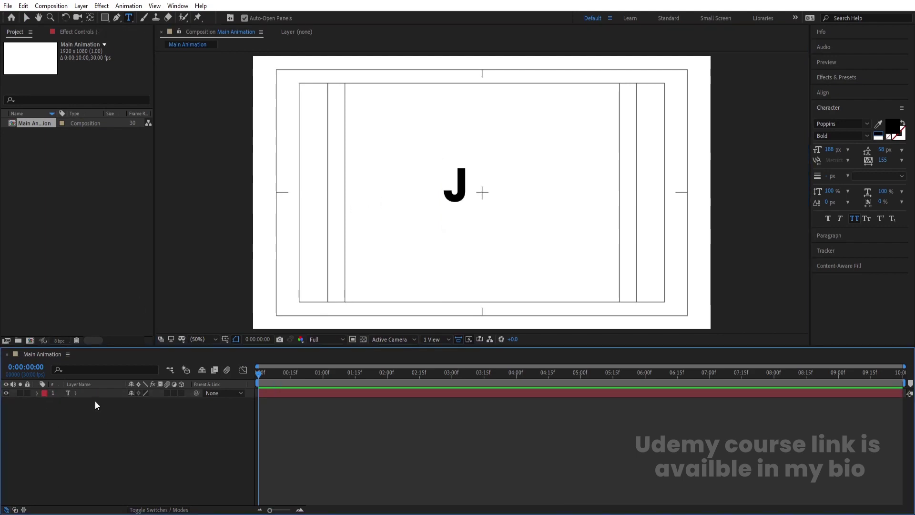
# Centre the J layer's anchor point in the letter and align the layer horizontally and vertically to the composition's centre
pyautogui.click(85, 394)
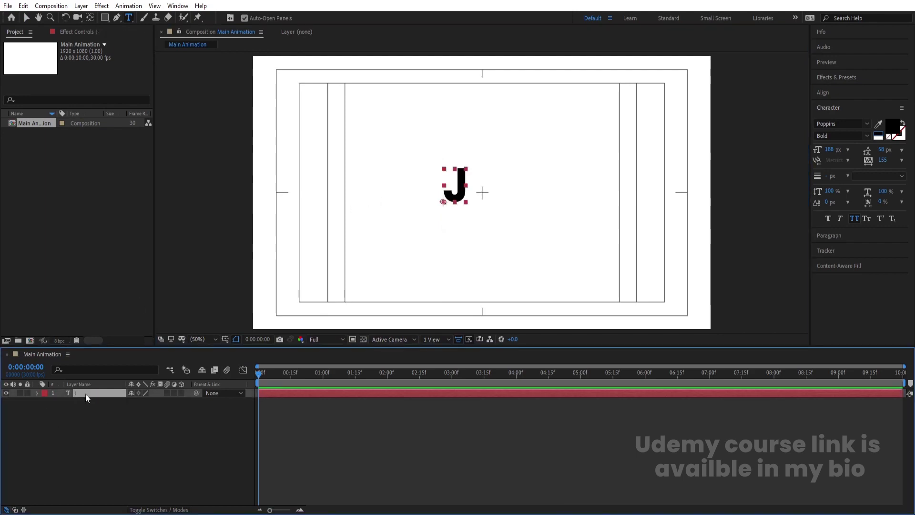
pyautogui.hotkey('ctrl', 'alt', 'Home')
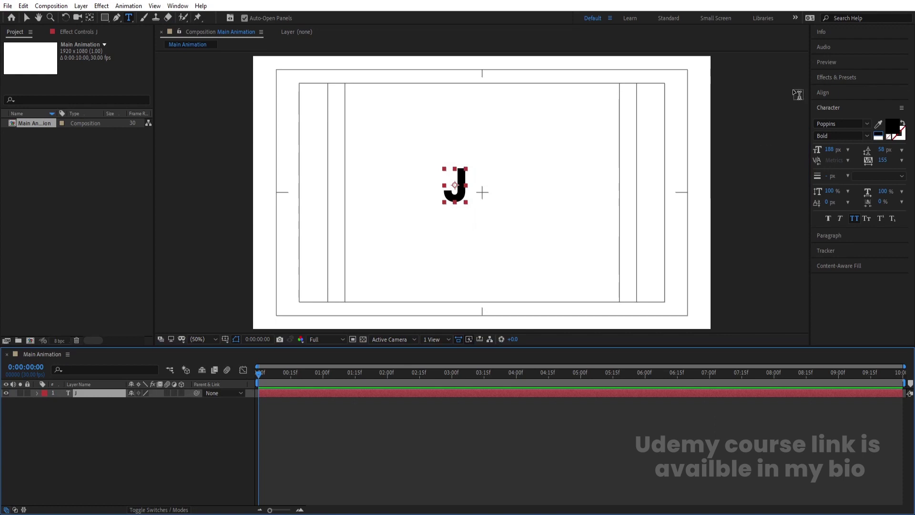
pyautogui.click(823, 93)
pyautogui.click(836, 118)
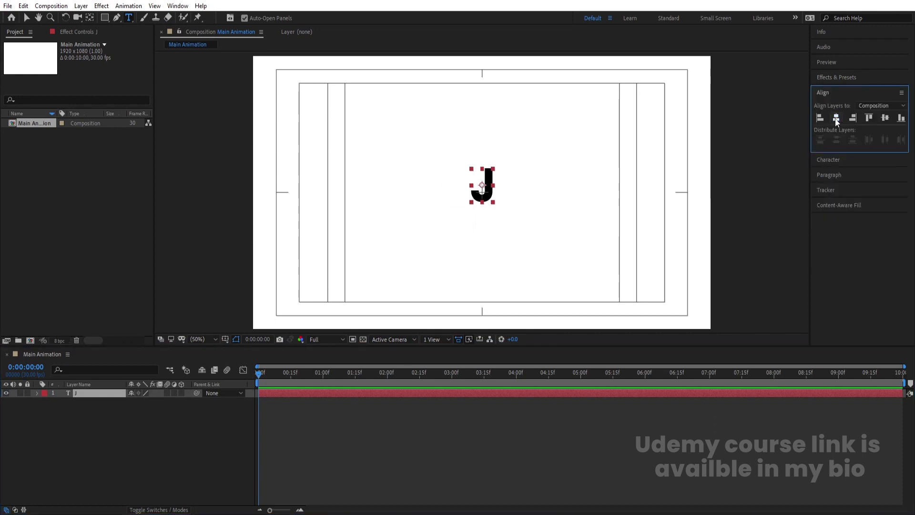
pyautogui.click(884, 118)
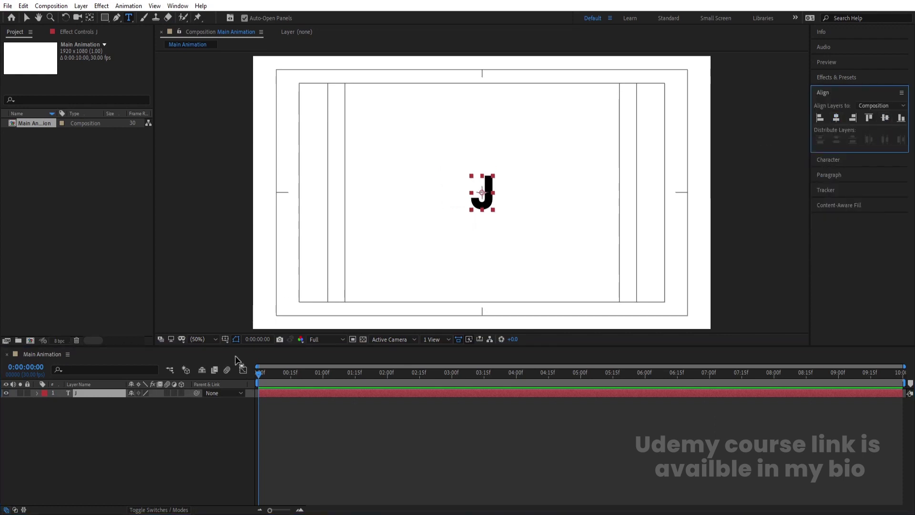
pyautogui.click(124, 420)
# Duplicate the J layer, change the copy's letter to U and place it directly to the right of the J
pyautogui.click(92, 393)
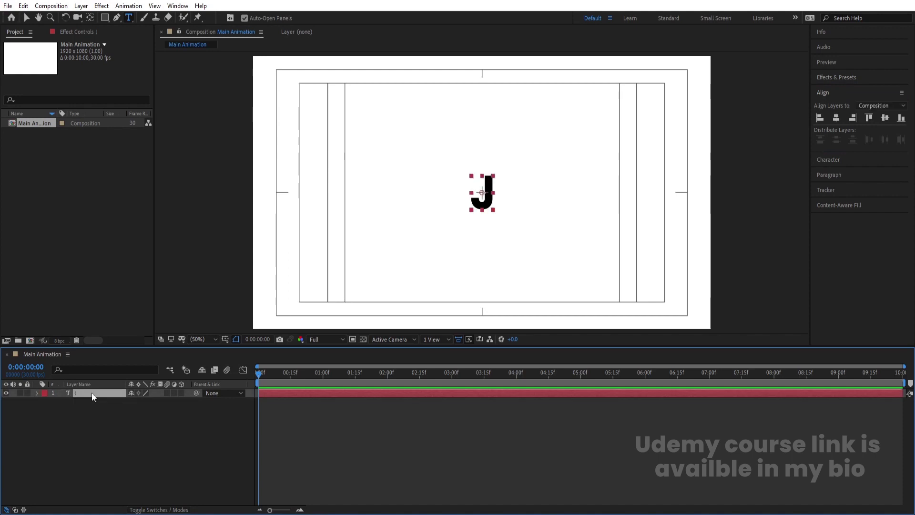
pyautogui.hotkey('ctrl', 'd')
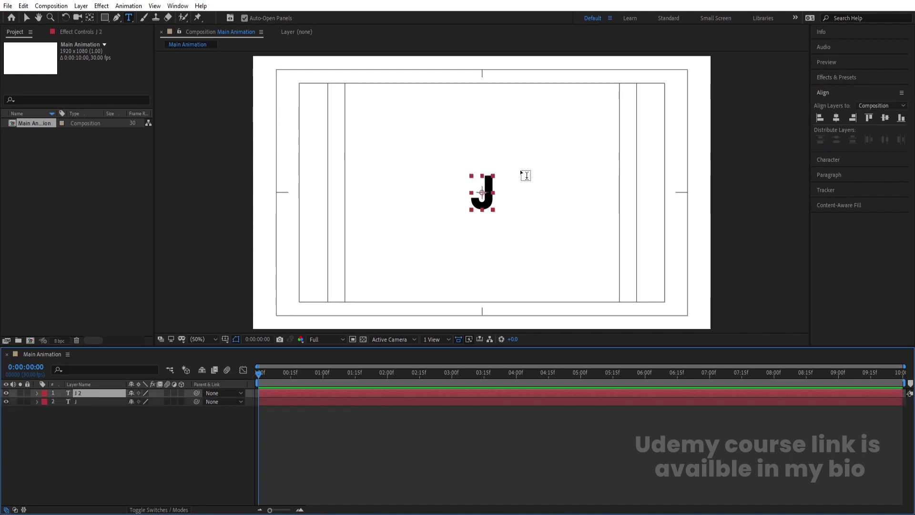
pyautogui.press('v')
pyautogui.moveTo(482, 208); pyautogui.dragTo(507, 207)
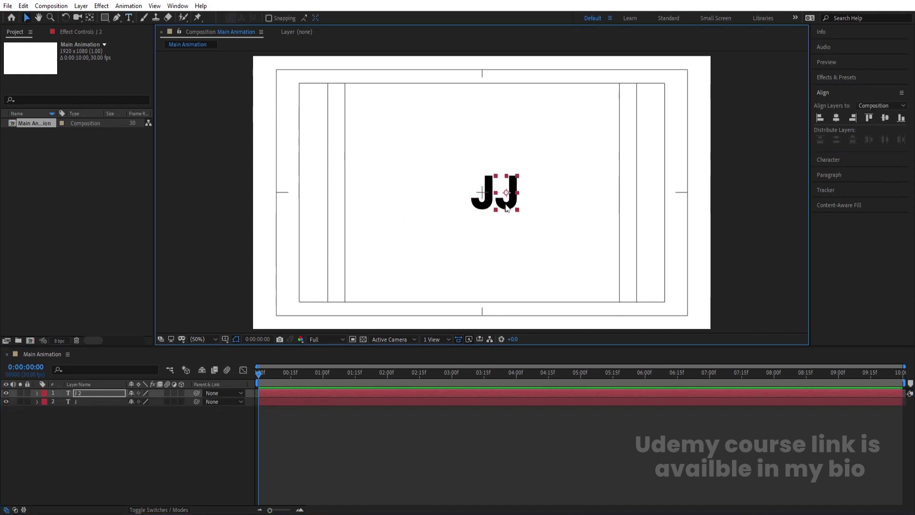
pyautogui.hotkey('ctrl', '6')
pyautogui.doubleClick(509, 195)
pyautogui.write('U')
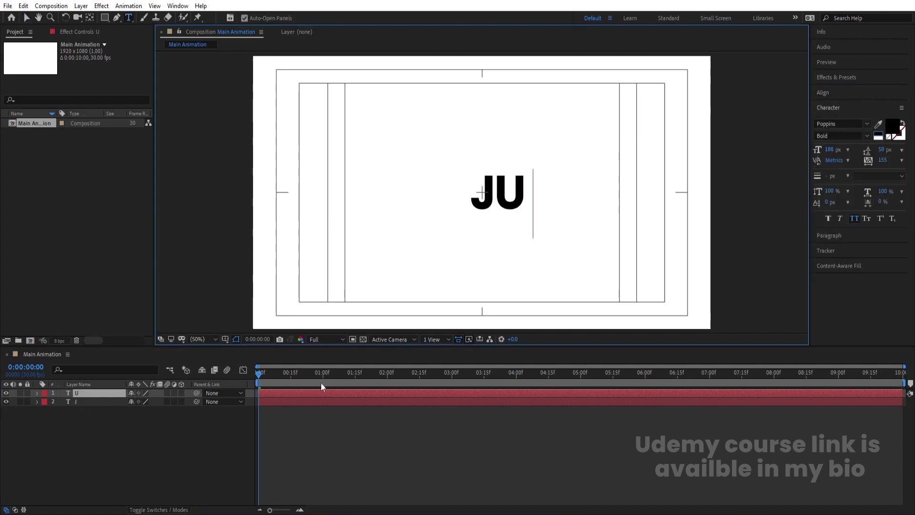
pyautogui.click(92, 442)
pyautogui.click(87, 396)
pyautogui.press('Return')
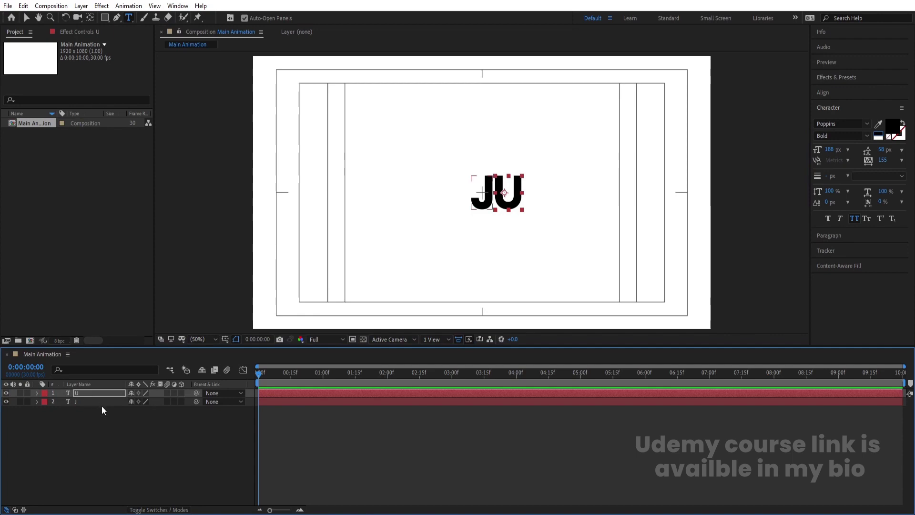
pyautogui.click(99, 430)
# Duplicate the U layer, change the copy's letter to M and set its X position to 1172 beside the U
pyautogui.click(81, 392)
pyautogui.hotkey('ctrl', 'd')
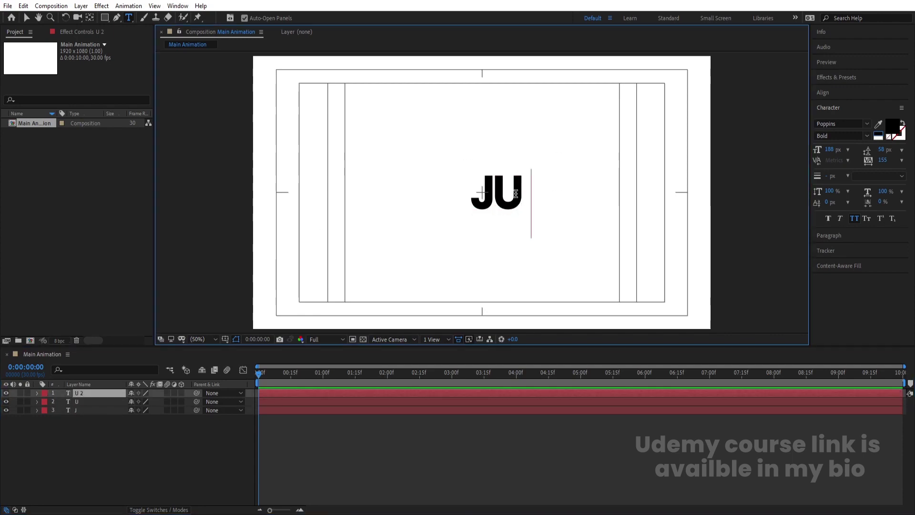
pyautogui.doubleClick(515, 193)
pyautogui.write('M')
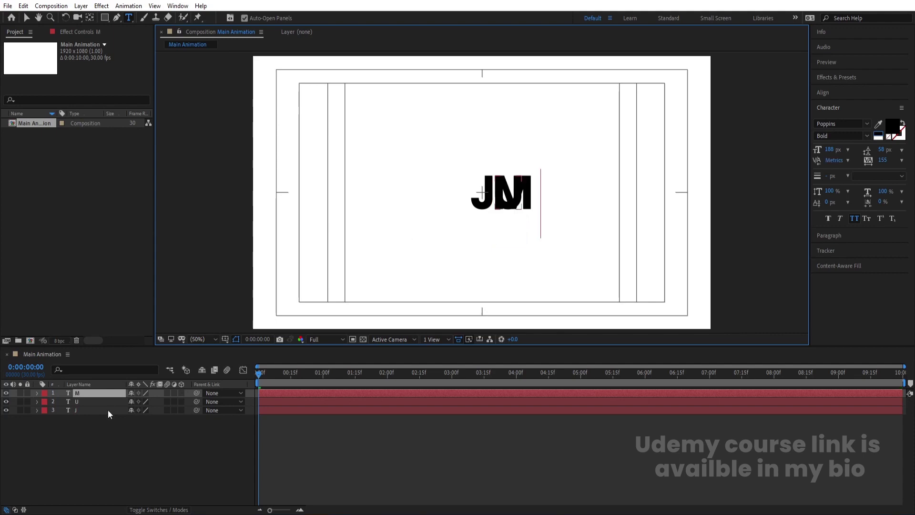
pyautogui.click(88, 396)
pyautogui.press('p')
pyautogui.moveTo(136, 402); pyautogui.dragTo(183, 393)
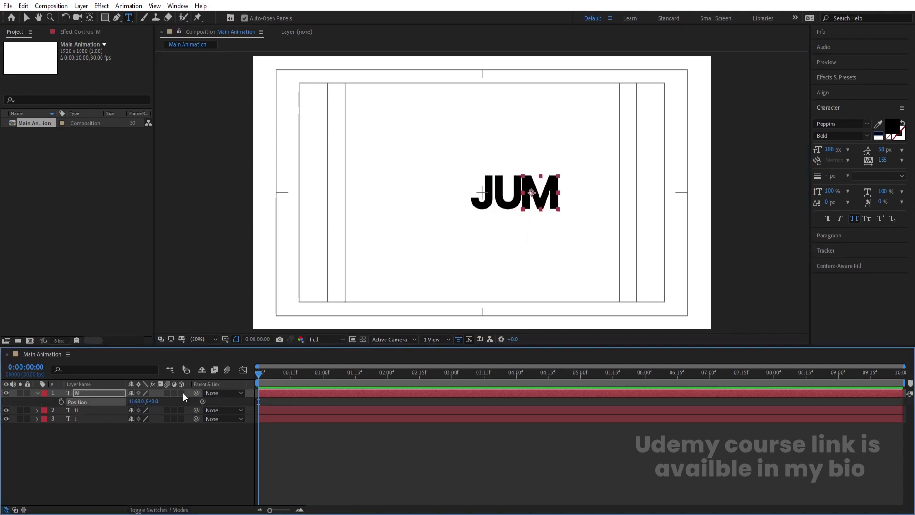
pyautogui.click(132, 458)
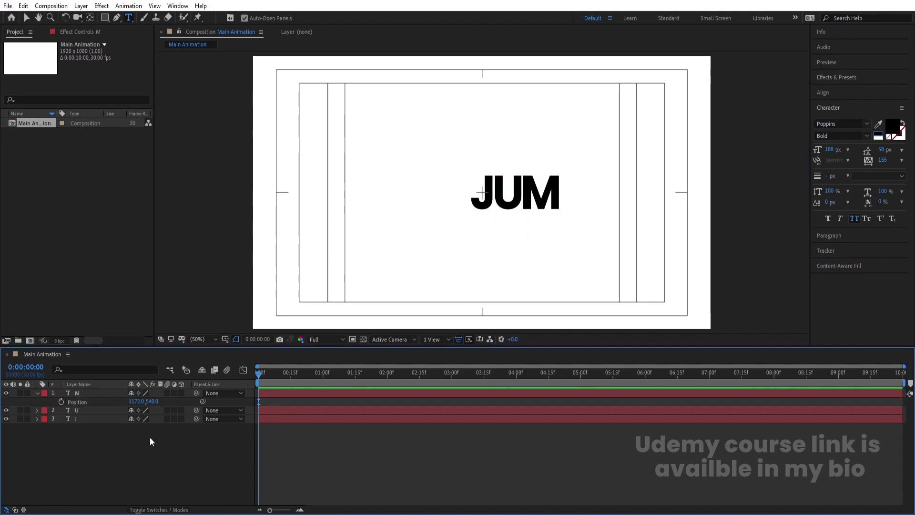
# Duplicate the M layer, change the copy's letter to P and set its X position to 1331 beside the M
pyautogui.click(96, 396)
pyautogui.hotkey('ctrl', 'd')
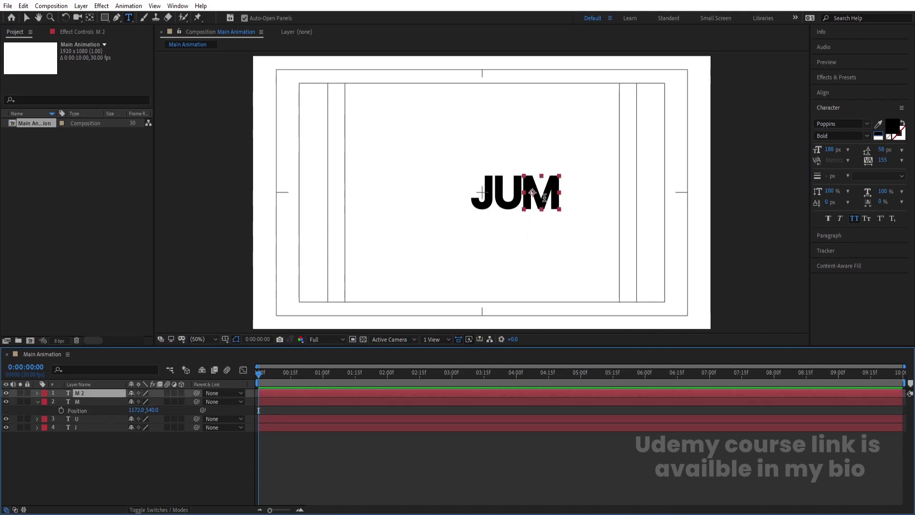
pyautogui.doubleClick(544, 198)
pyautogui.write('P')
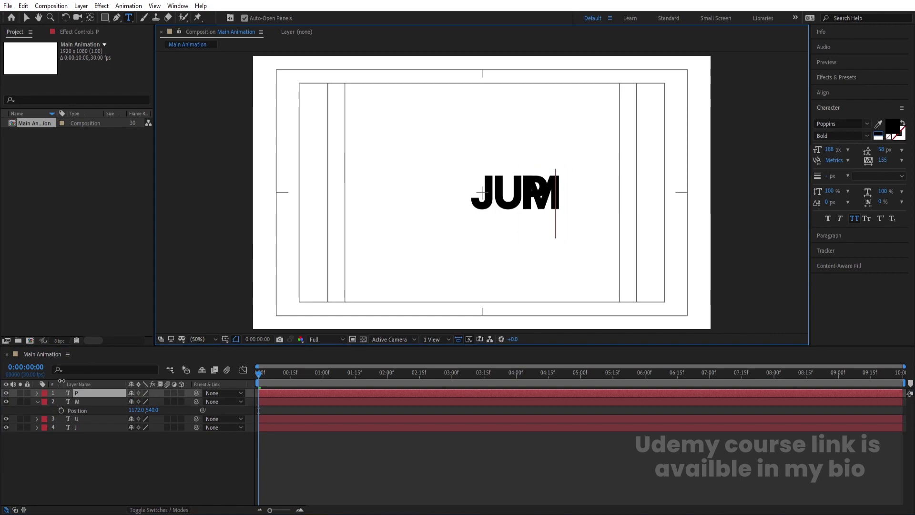
pyautogui.click(90, 392)
pyautogui.press('p')
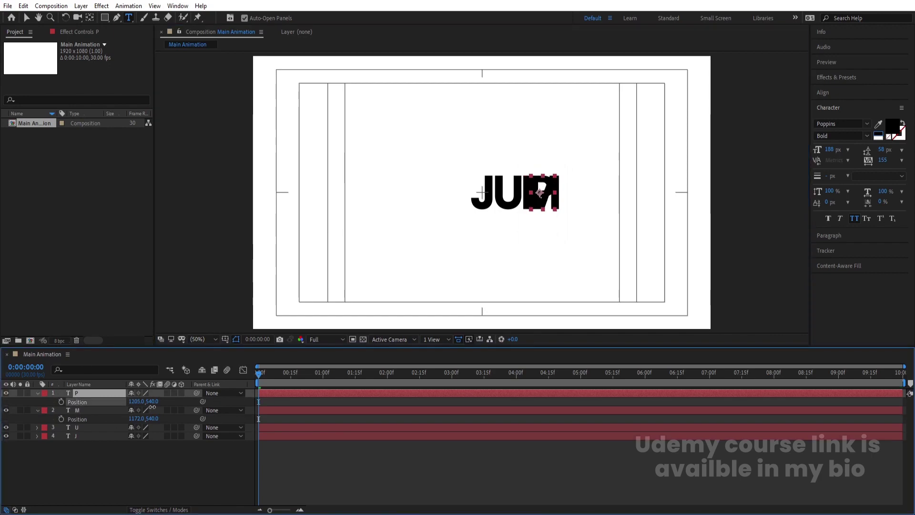
pyautogui.moveTo(136, 401); pyautogui.dragTo(205, 402)
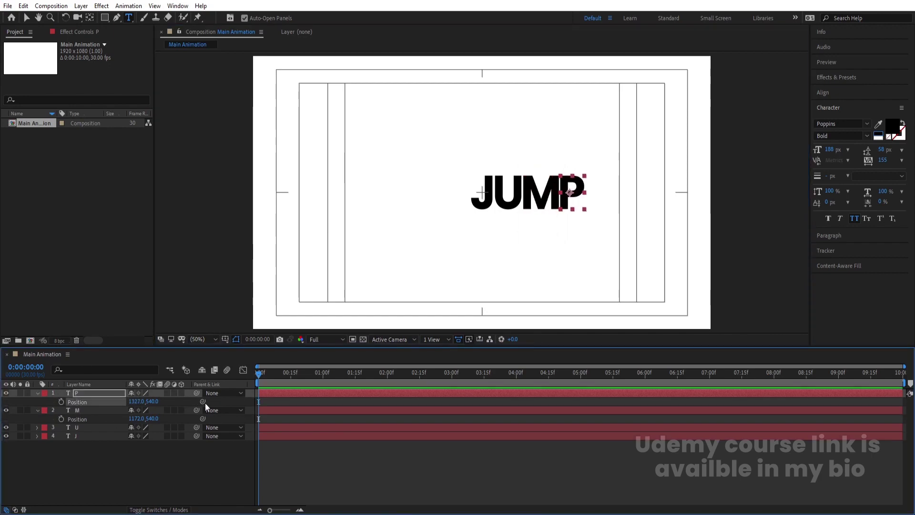
pyautogui.click(169, 463)
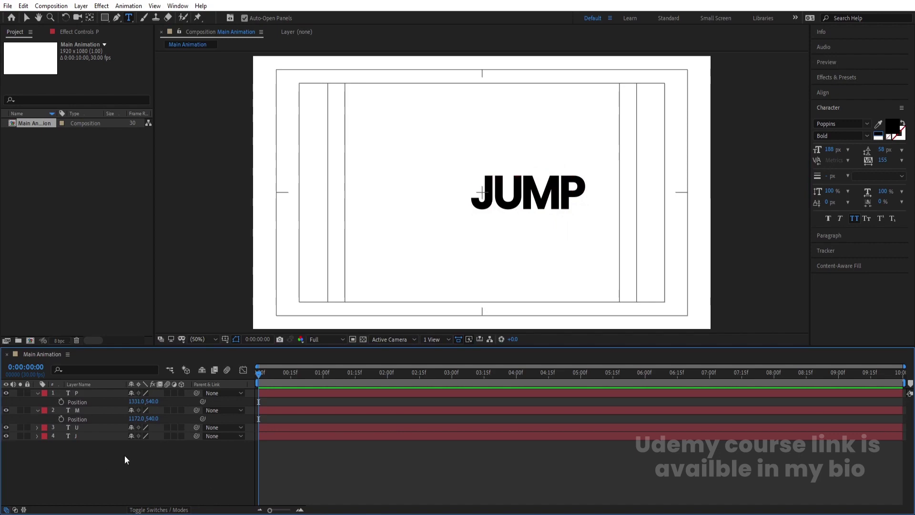
pyautogui.press('u')
# Move all four letter layers together straight left to the title-safe area's left edge
pyautogui.hotkey('ctrl', 'a')
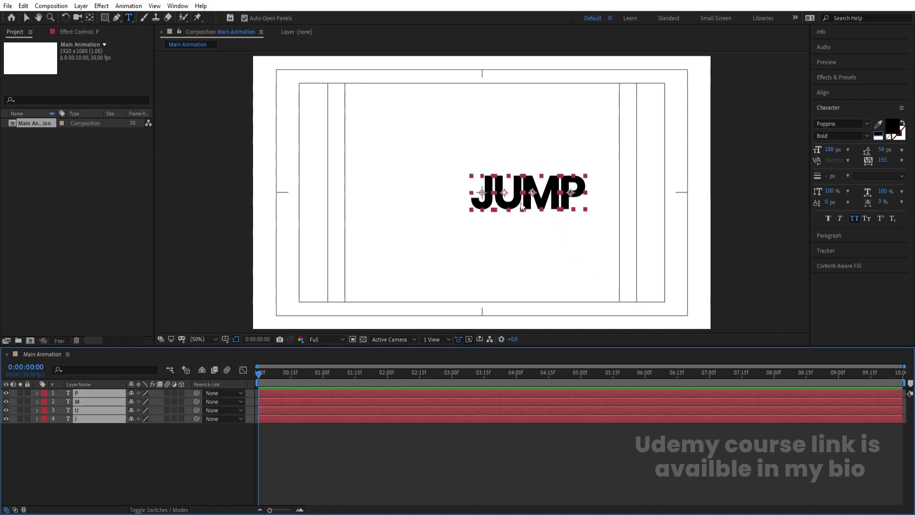
pyautogui.press('v')
pyautogui.moveTo(521, 206); pyautogui.dragTo(343, 206)
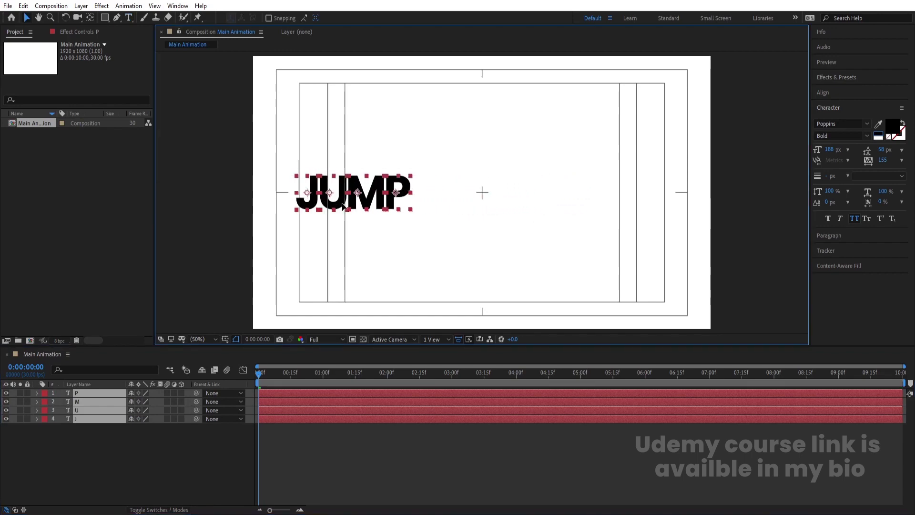
pyautogui.click(119, 450)
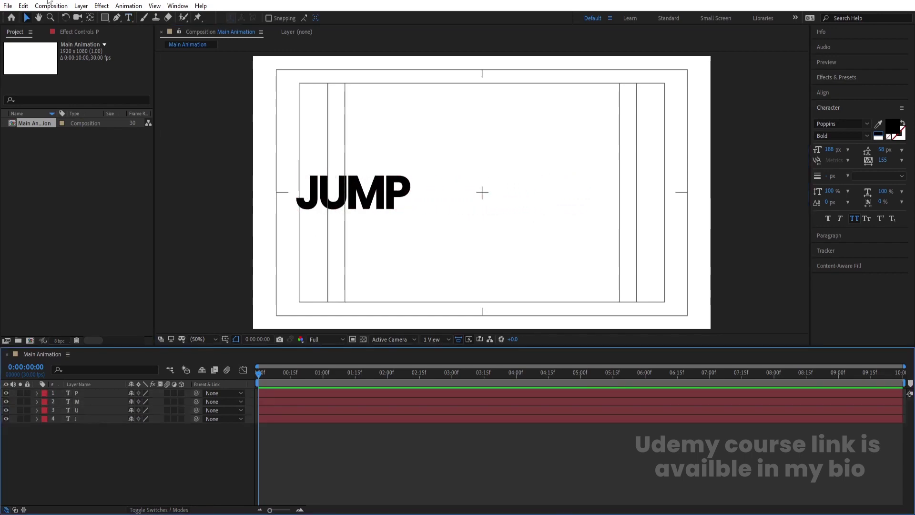
# Set up the Ellipse tool with no stroke and a black (000000) fill
pyautogui.click(109, 18)
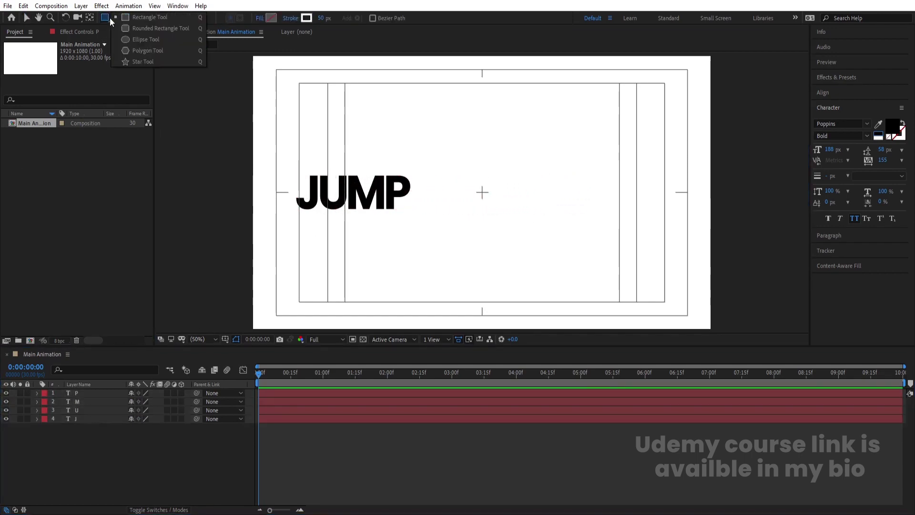
pyautogui.click(130, 40)
pyautogui.click(292, 18)
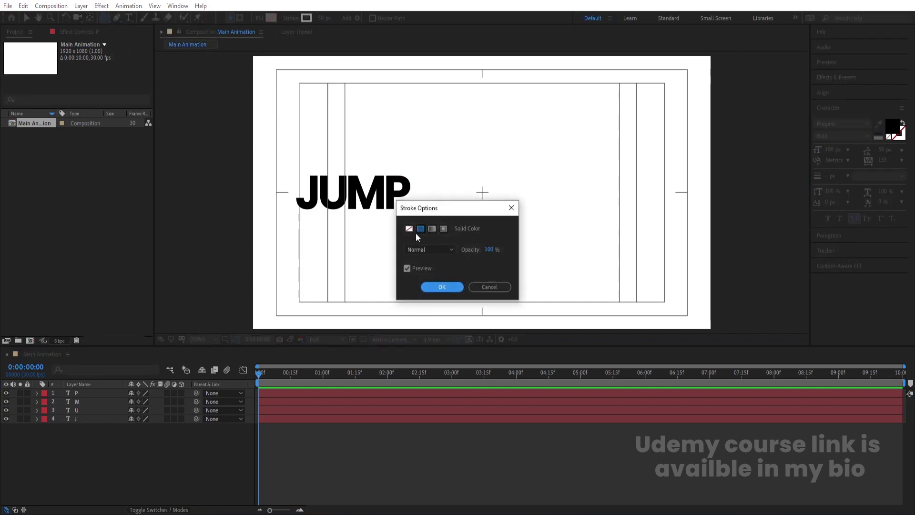
pyautogui.click(410, 228)
pyautogui.click(429, 286)
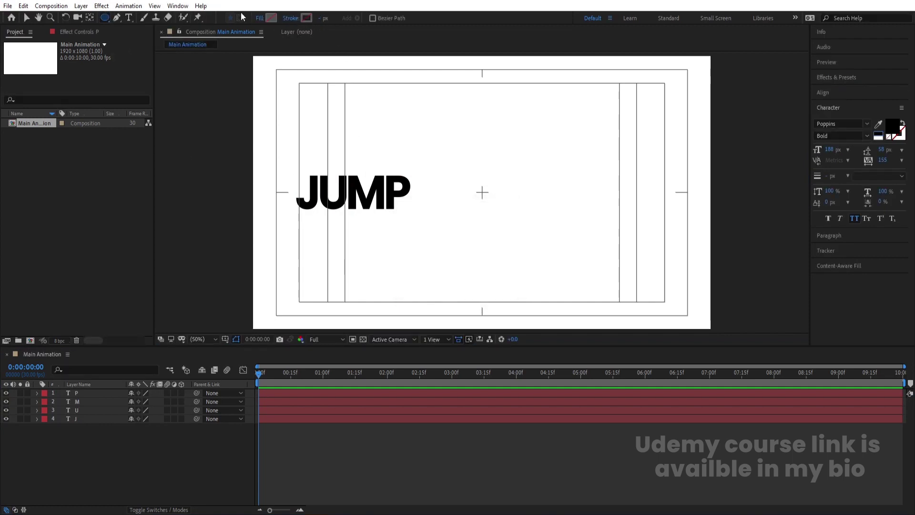
pyautogui.click(270, 19)
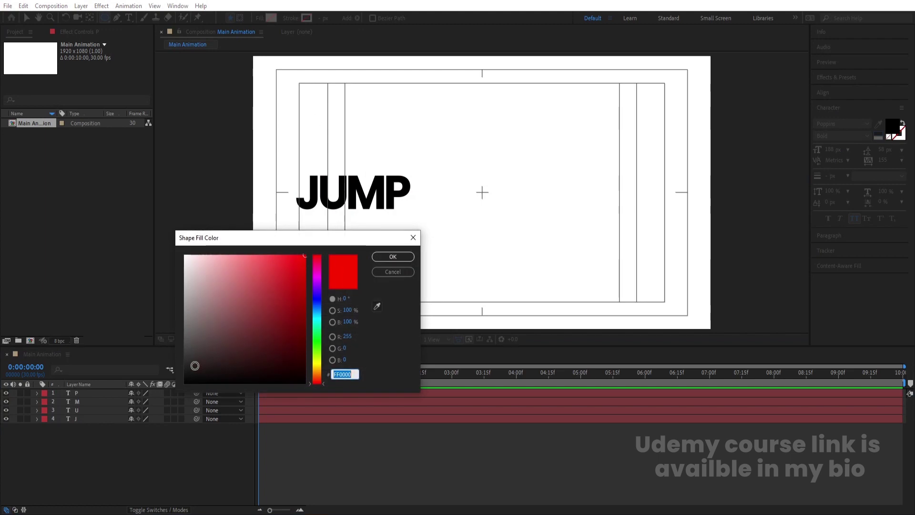
pyautogui.moveTo(195, 366); pyautogui.dragTo(167, 388)
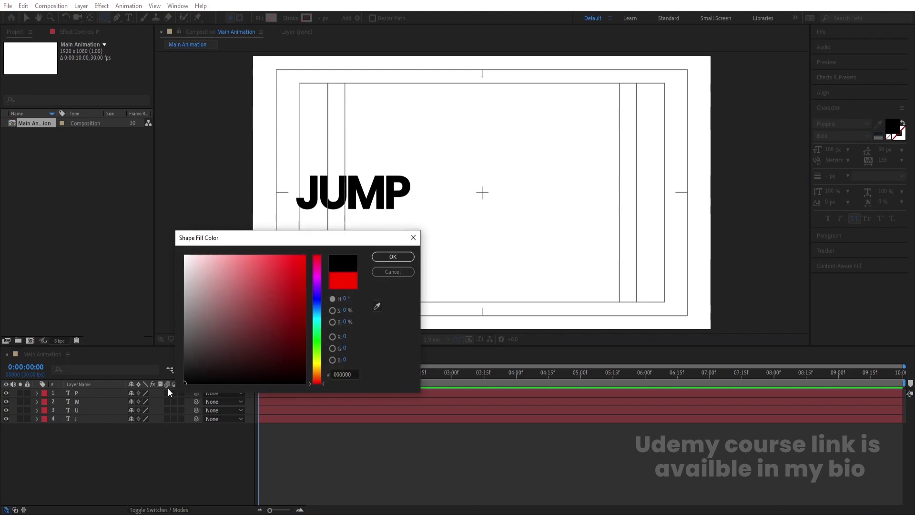
pyautogui.click(381, 253)
# Draw a small circle just right of the P near its base and centre the shape layer's anchor point
pyautogui.scroll(4, 410, 204)
pyautogui.moveTo(418, 198); pyautogui.dragTo(437, 218)
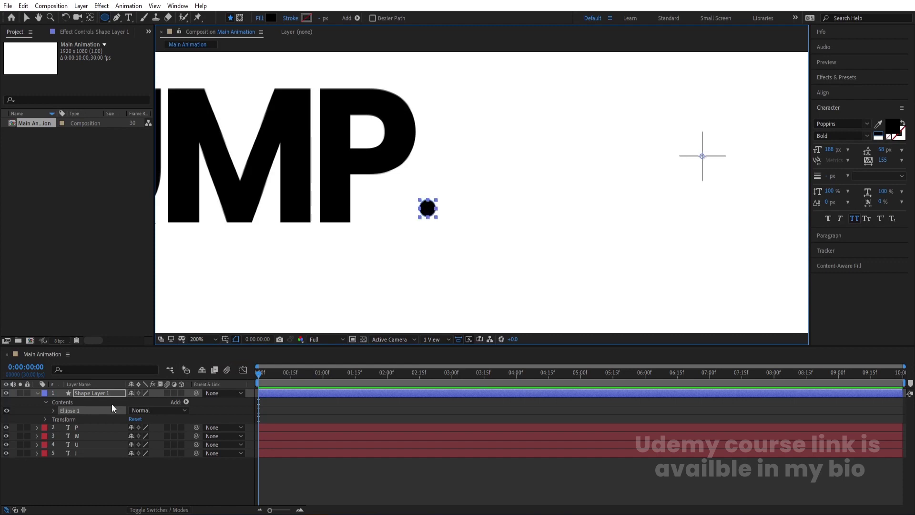
pyautogui.click(98, 393)
pyautogui.hotkey('ctrl', 'alt', 'Home')
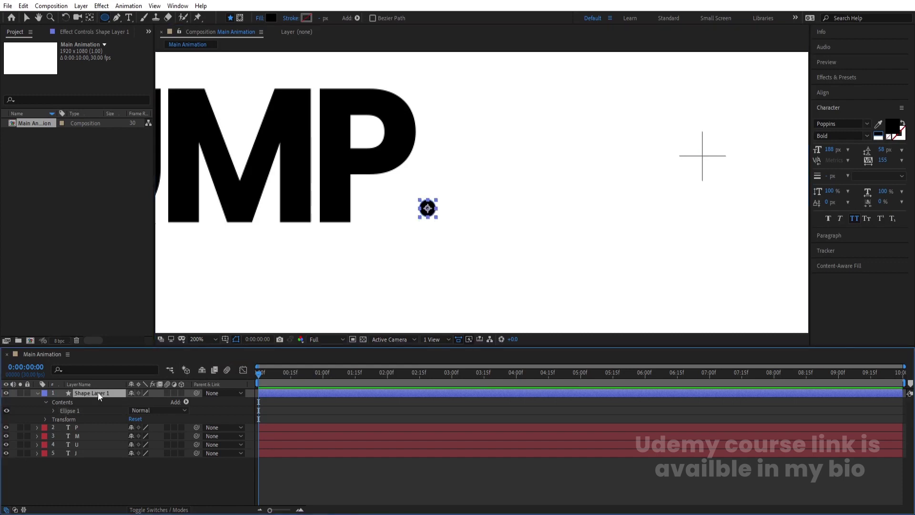
# Nudge the small circle down three pixels toward the baseline of the letters
pyautogui.press('Down')
pyautogui.press('Down')
pyautogui.press('Down')
pyautogui.press('Down')
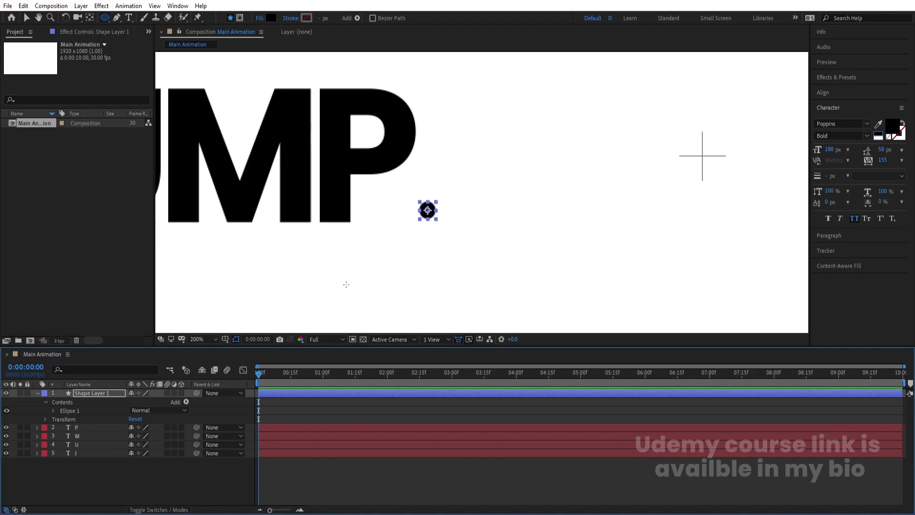
# Move the dot down and left so it sits near the letters' baseline beneath the bowl of the P
pyautogui.click(264, 413)
pyautogui.press('v')
pyautogui.click(271, 392)
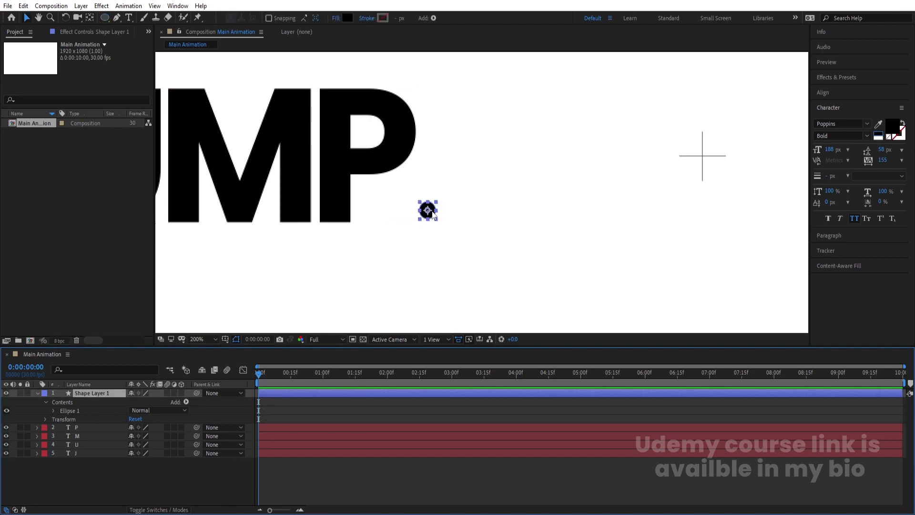
pyautogui.moveTo(431, 214); pyautogui.dragTo(417, 219)
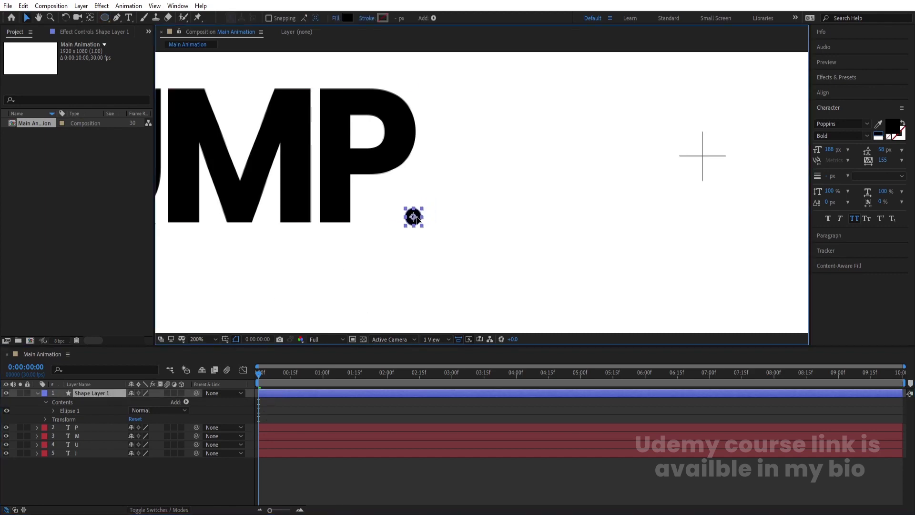
pyautogui.click(202, 340)
pyautogui.click(203, 164)
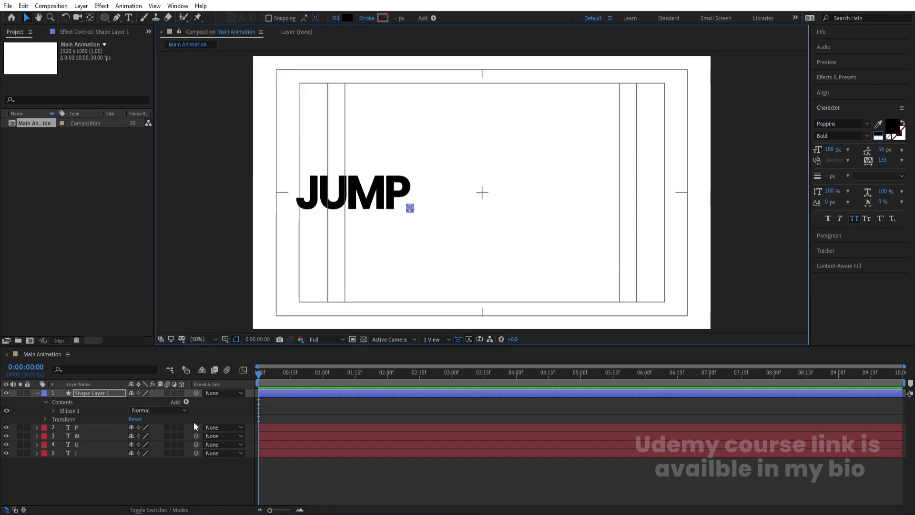
# Shift the dot slightly left, closer to the P's stem, and collapse the shape layer's properties
pyautogui.click(161, 465)
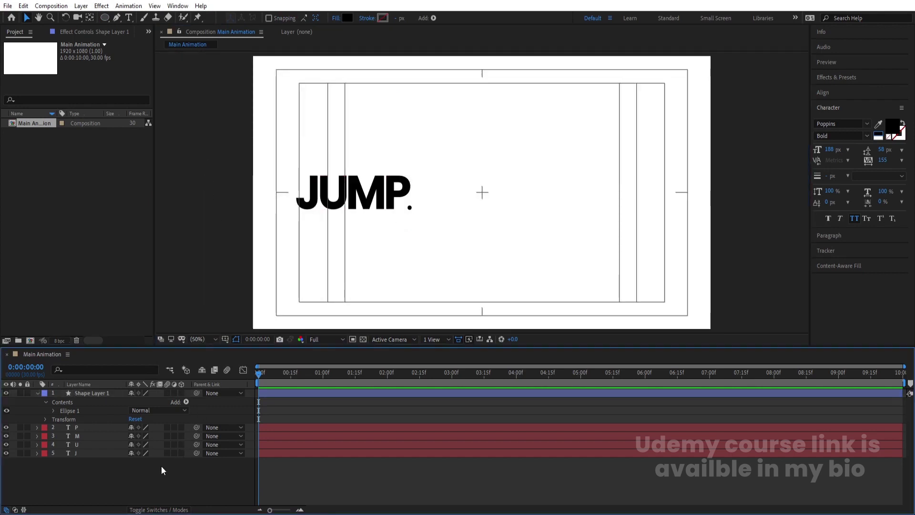
pyautogui.click(409, 208)
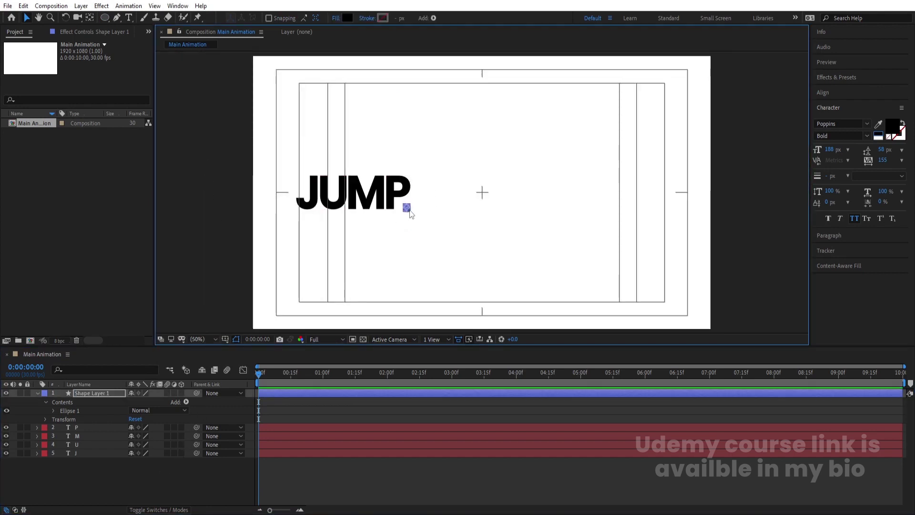
pyautogui.click(151, 485)
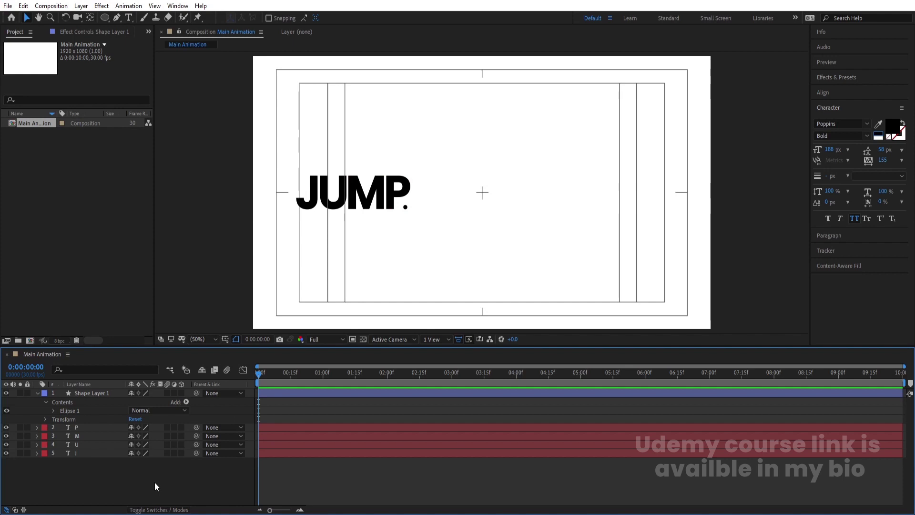
pyautogui.press('u')
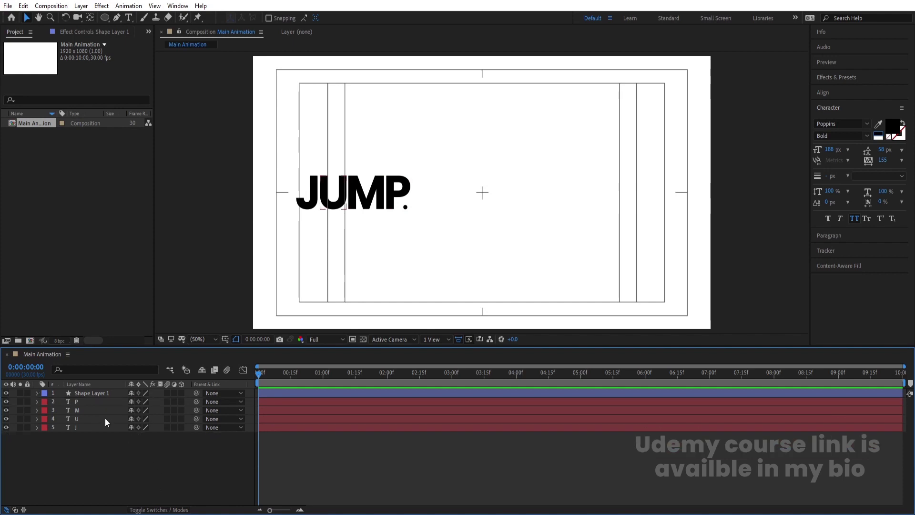
# Separate the Position property of the dot and all four letter layers into X and Y dimensions
pyautogui.moveTo(114, 447); pyautogui.dragTo(75, 394)
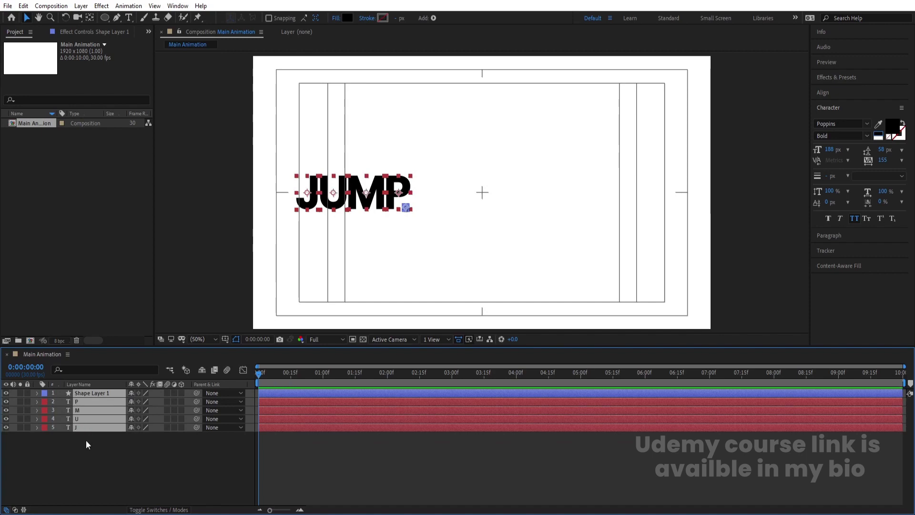
pyautogui.press('p')
pyautogui.click(92, 484)
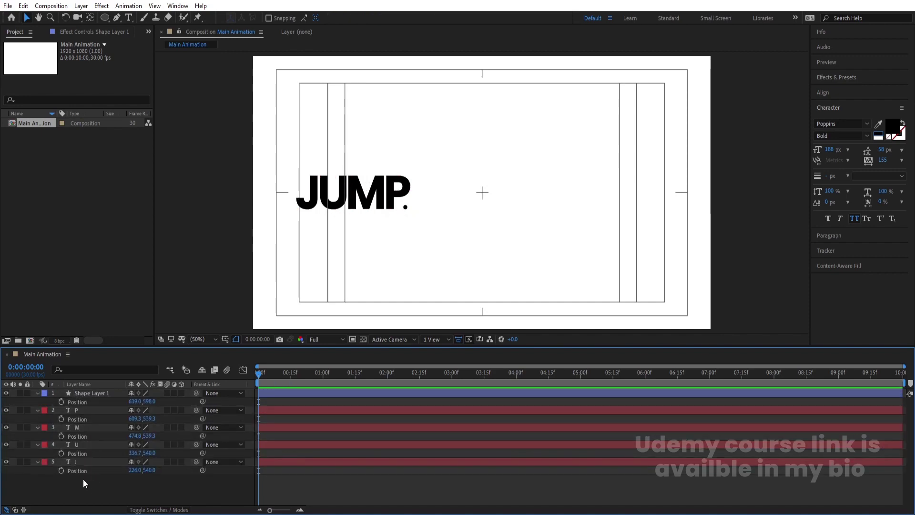
pyautogui.click(76, 472)
pyautogui.keyDown('shift'); pyautogui.click(76, 453); pyautogui.keyUp('shift')
pyautogui.keyDown('shift'); pyautogui.click(76, 436); pyautogui.keyUp('shift')
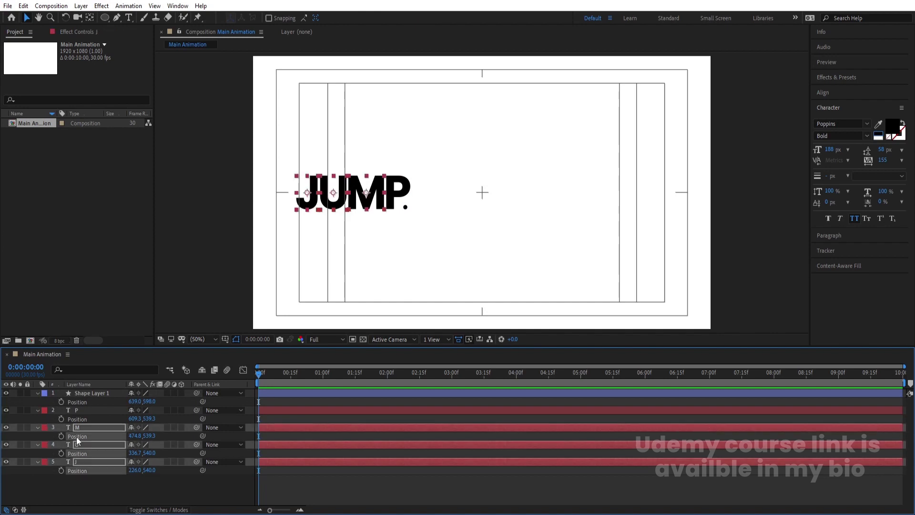
pyautogui.keyDown('shift'); pyautogui.click(78, 418); pyautogui.keyUp('shift')
pyautogui.keyDown('shift'); pyautogui.click(80, 401); pyautogui.keyUp('shift')
pyautogui.rightClick(80, 400)
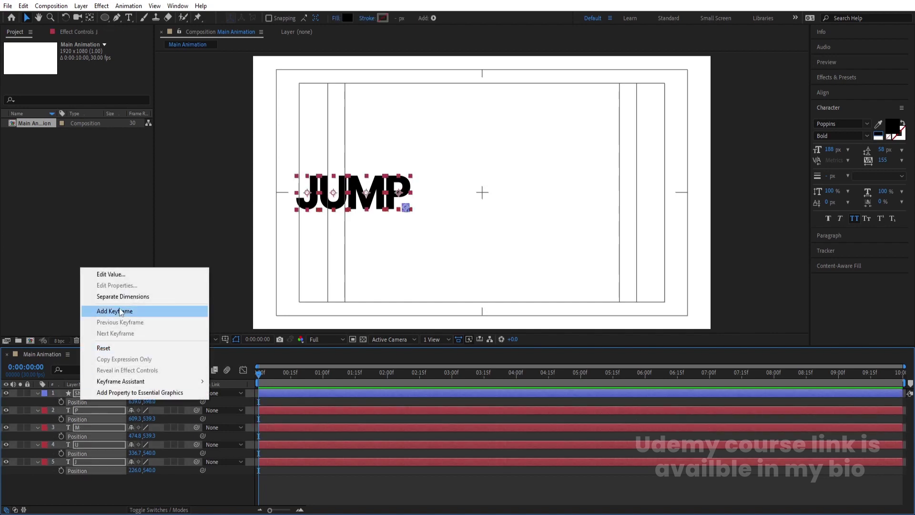
pyautogui.click(124, 296)
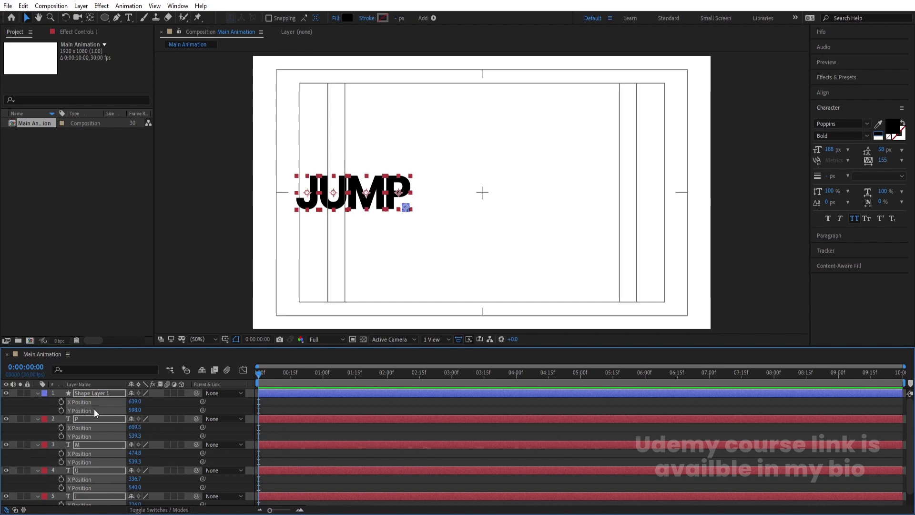
# Add X and Y Position keyframes on all five layers at 0:00 and at 1 second
pyautogui.click(62, 402)
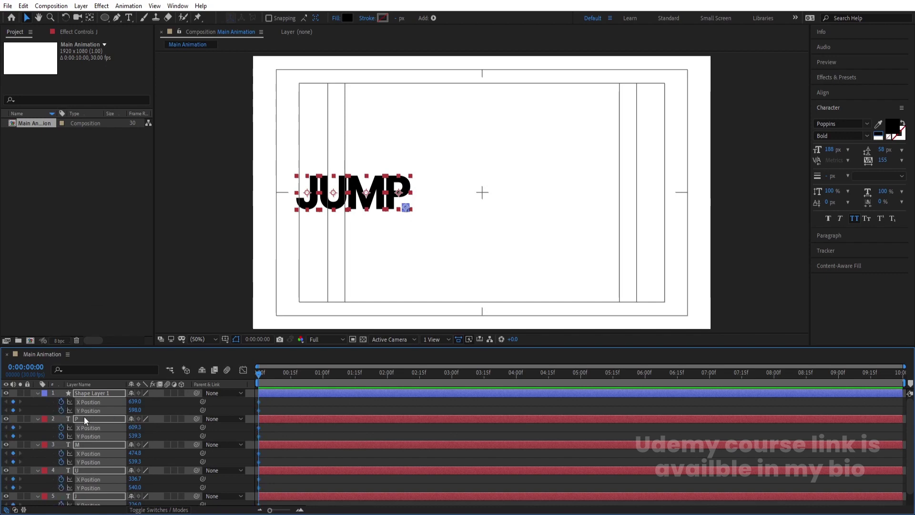
pyautogui.click(323, 373)
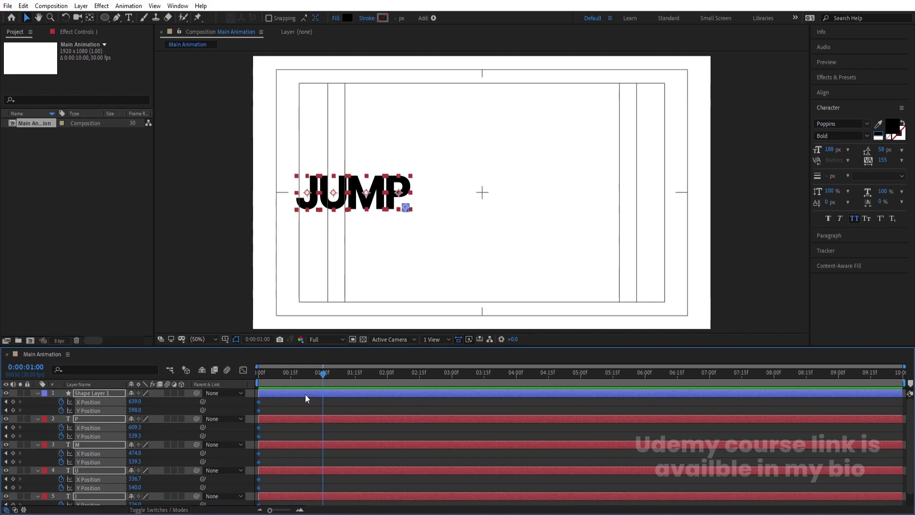
pyautogui.click(13, 402)
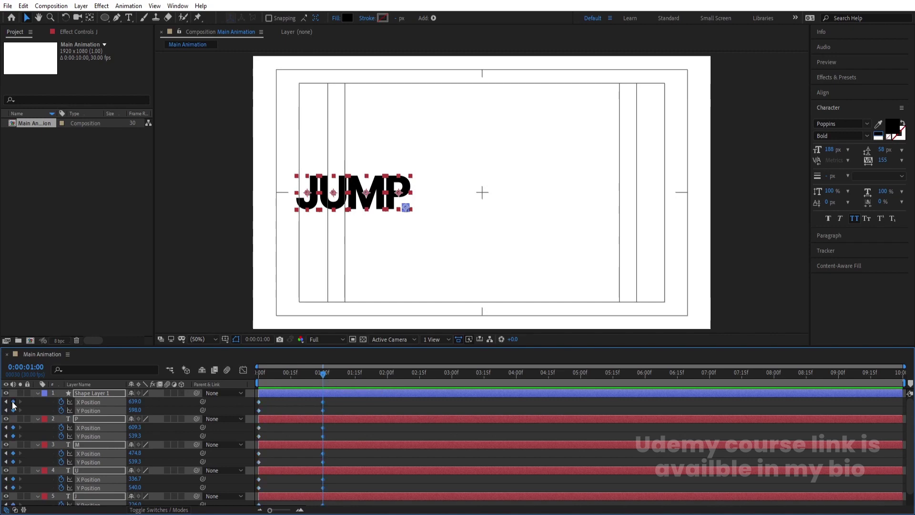
# Move all five layers across to the title-safe area's right edge at 1 second, with the dot's X Position at 1710
pyautogui.scroll(3, 285, 401)
pyautogui.click(282, 411)
pyautogui.hotkey('ctrl', 'a')
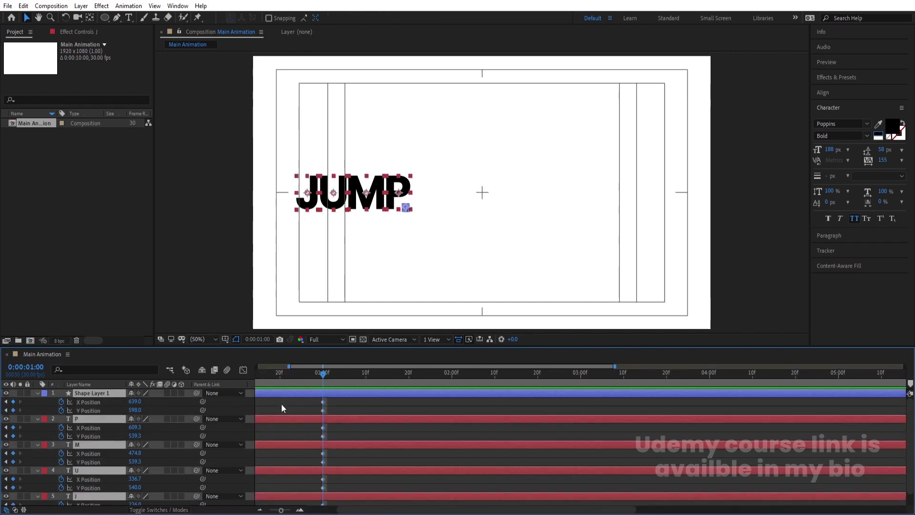
pyautogui.moveTo(135, 402); pyautogui.dragTo(620, 372)
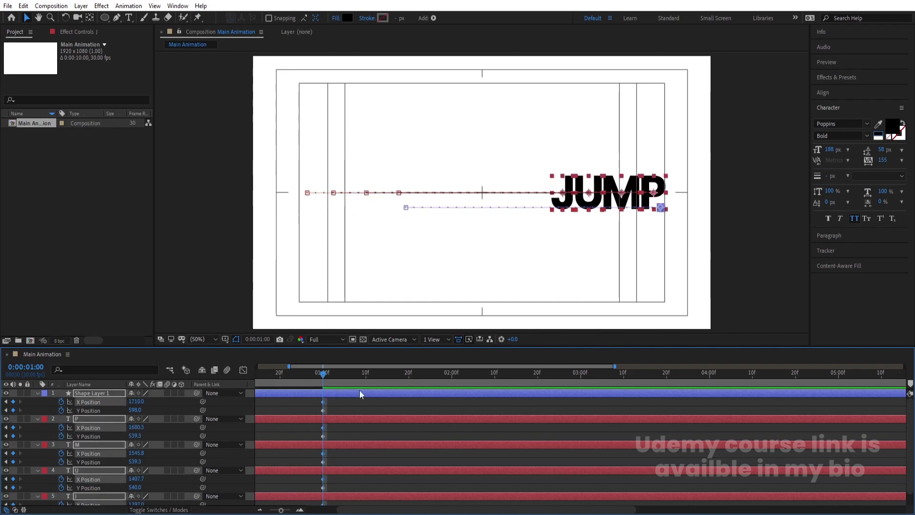
# Keyframe all layers' Y Position with a high peak at frame 15, a small rebound at 1:05 with the dot at 529, and a landing at 1:10
pyautogui.moveTo(352, 373); pyautogui.dragTo(323, 380)
pyautogui.moveTo(137, 409); pyautogui.dragTo(47, 413)
pyautogui.moveTo(375, 378); pyautogui.dragTo(430, 378)
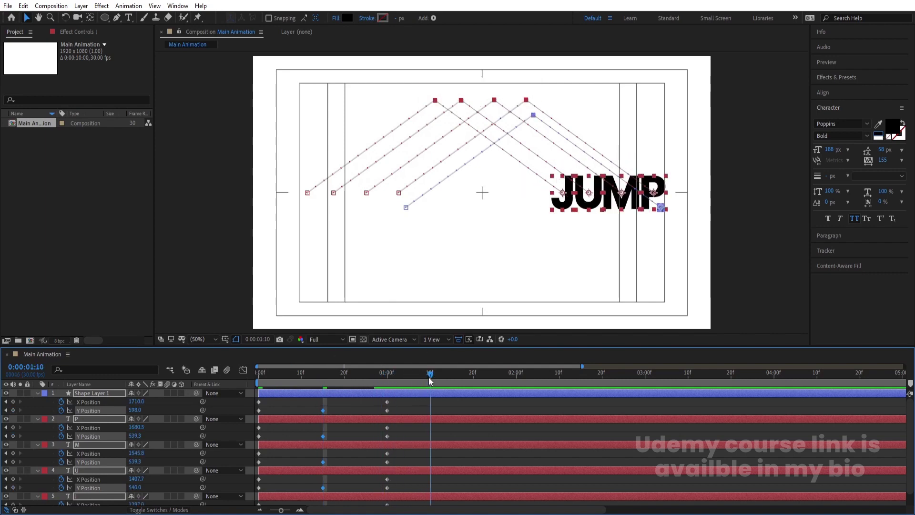
pyautogui.click(13, 410)
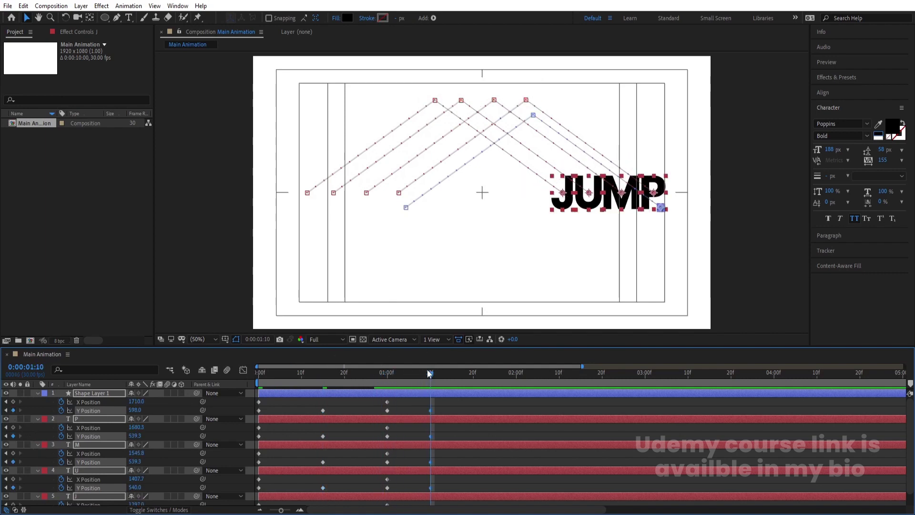
pyautogui.moveTo(427, 371); pyautogui.dragTo(408, 372)
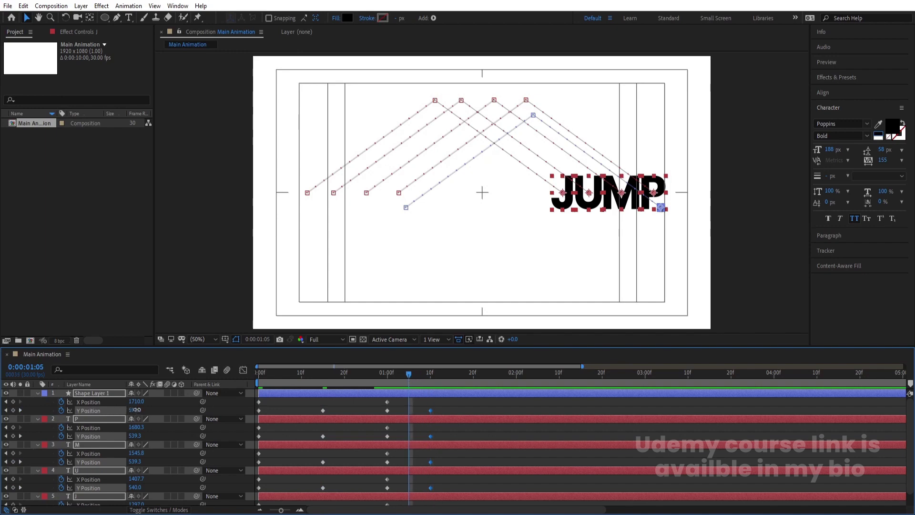
pyautogui.moveTo(135, 410); pyautogui.dragTo(106, 411)
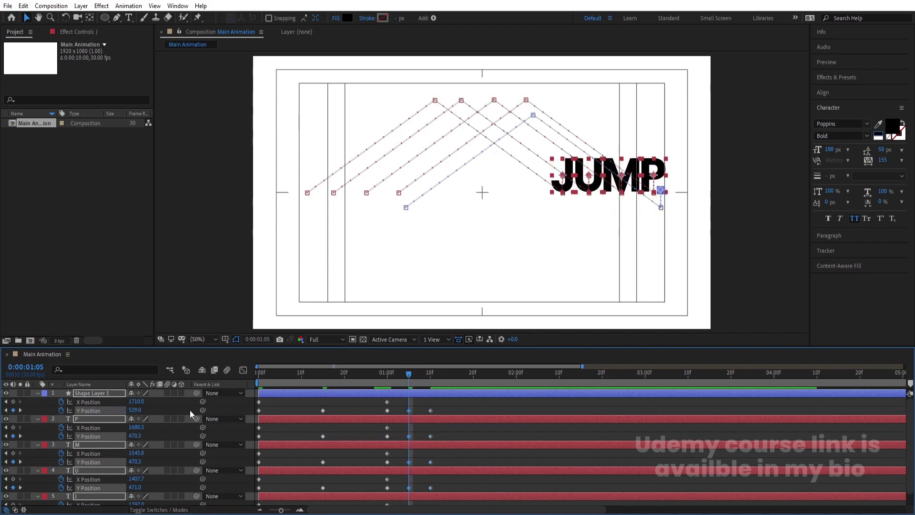
# Return to the start of the timeline and filter the layer properties by "y"
pyautogui.press('Home')
pyautogui.click(76, 369)
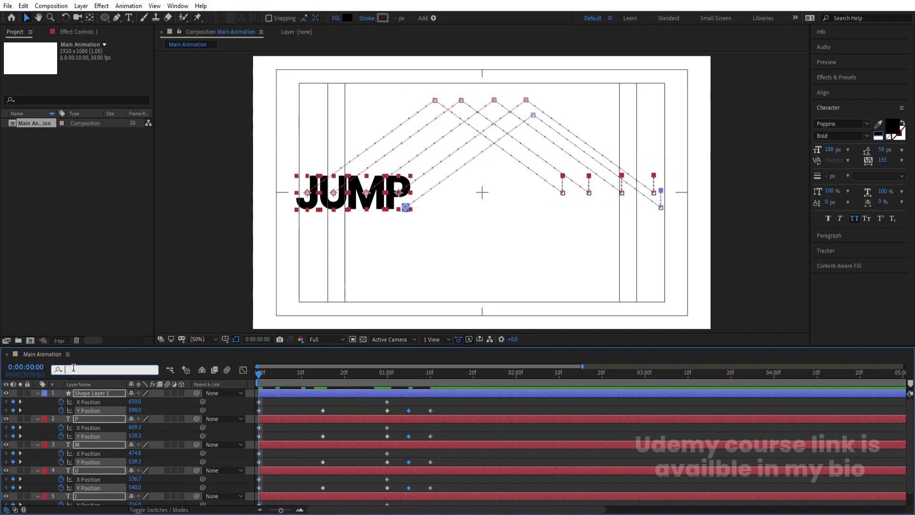
pyautogui.write('y')
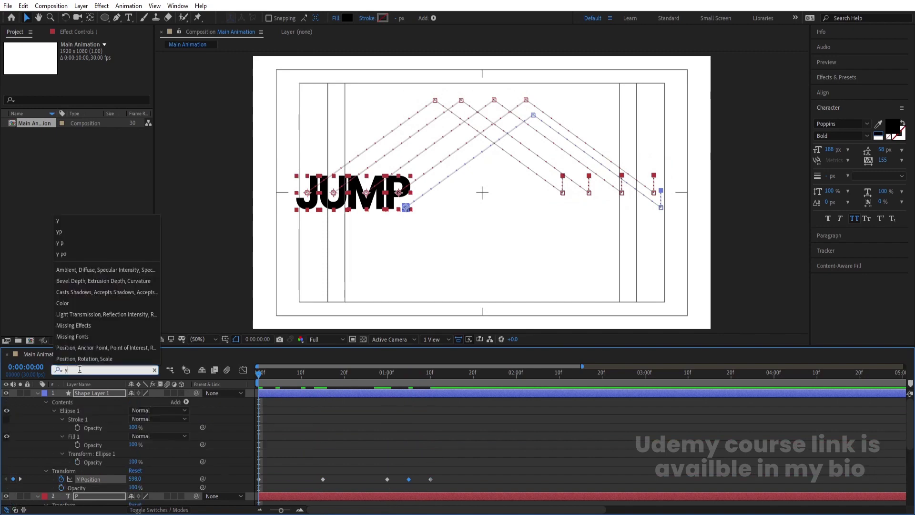
pyautogui.write('p')
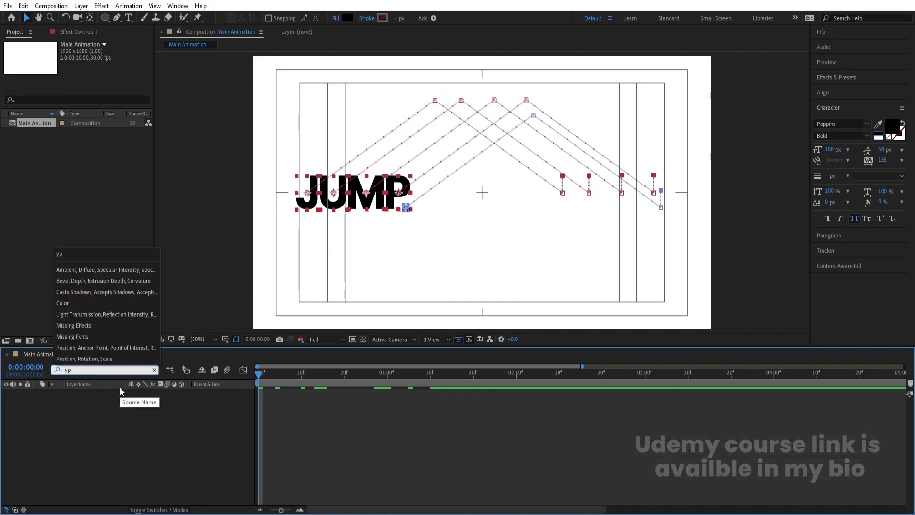
pyautogui.press('BackSpace')
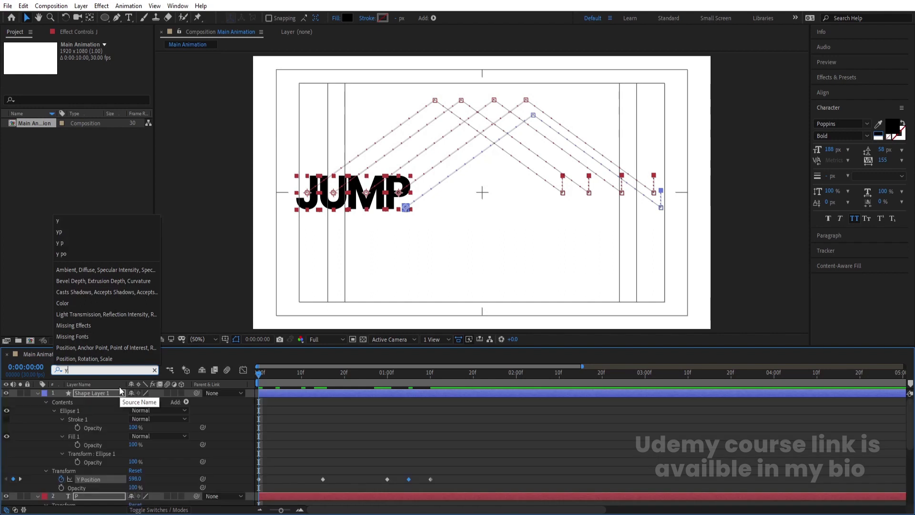
# Apply Easy Ease to all the Y Position keyframes on the dot and the four letter layers
pyautogui.click(281, 445)
pyautogui.scroll(-5, 288, 445)
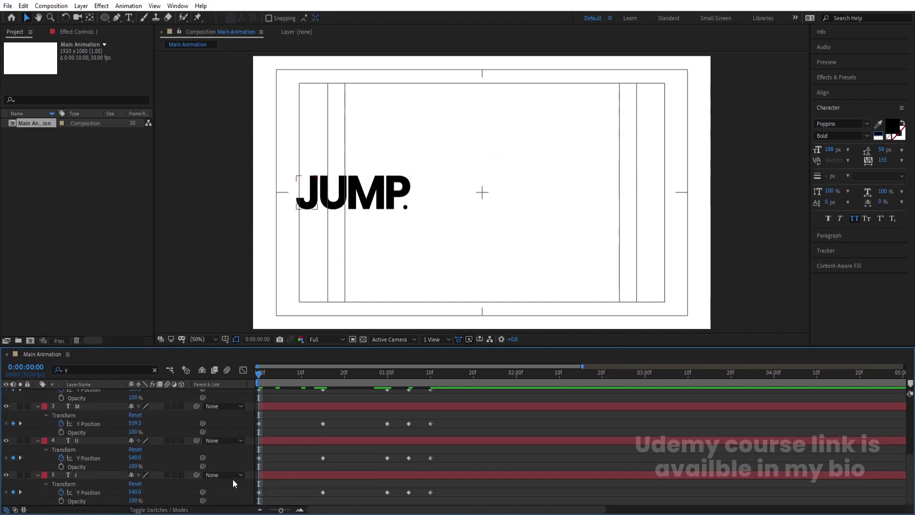
pyautogui.moveTo(462, 502); pyautogui.dragTo(219, 275)
pyautogui.press('F9')
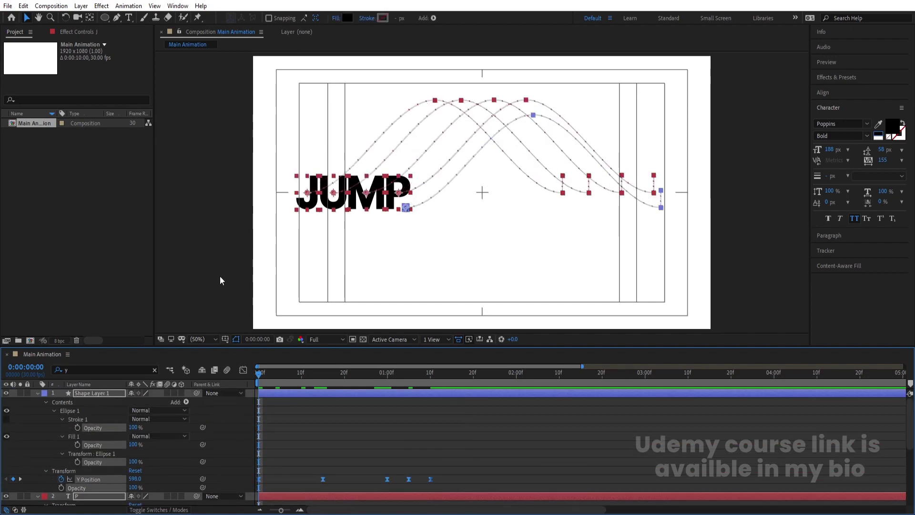
# Shape the Y Position speed graph for a fast launch at frame 0, a slow peak at frame 15 and a fast drop to 1 second
pyautogui.click(243, 369)
pyautogui.rightClick(340, 438)
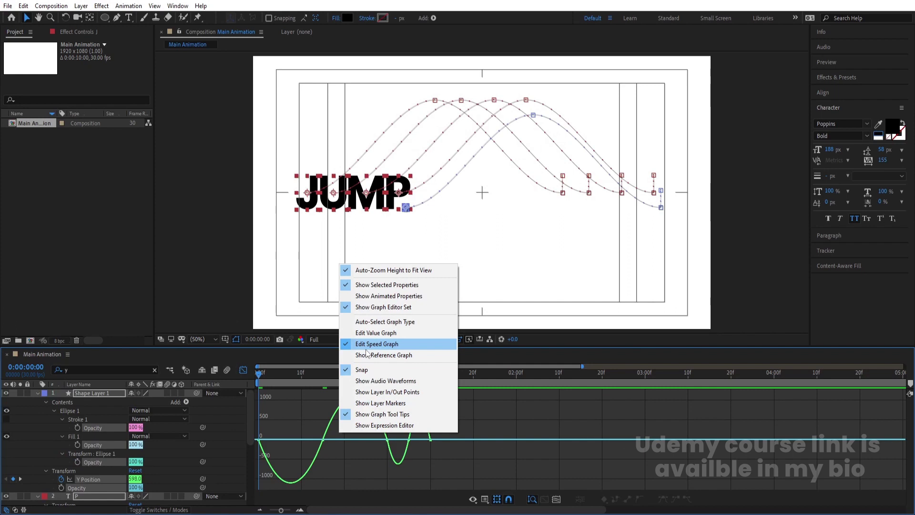
pyautogui.click(295, 404)
pyautogui.moveTo(296, 404); pyautogui.dragTo(263, 419)
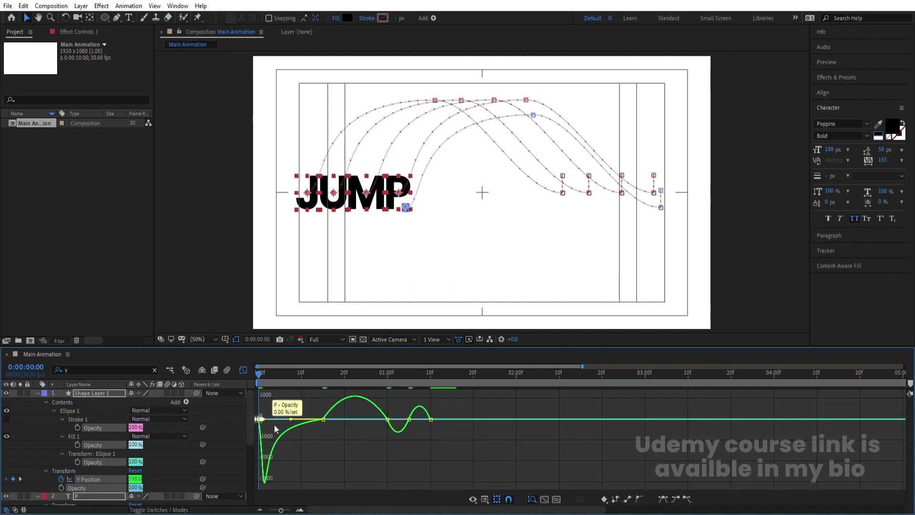
pyautogui.click(324, 418)
pyautogui.moveTo(329, 420); pyautogui.dragTo(382, 439)
pyautogui.click(386, 439)
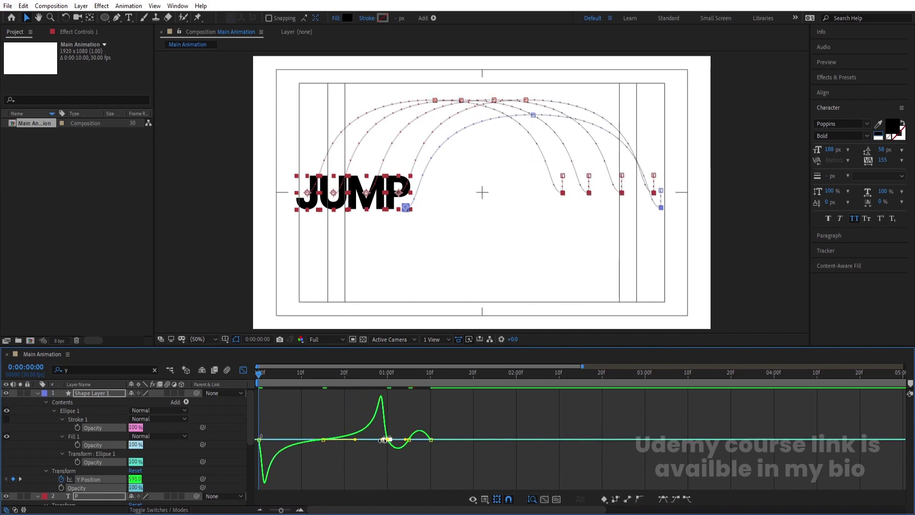
# Preview the jump and sharpen the speed curve further at the launch keyframe and just before the 1-second landing
pyautogui.scroll(2, 405, 449)
pyautogui.press('space')
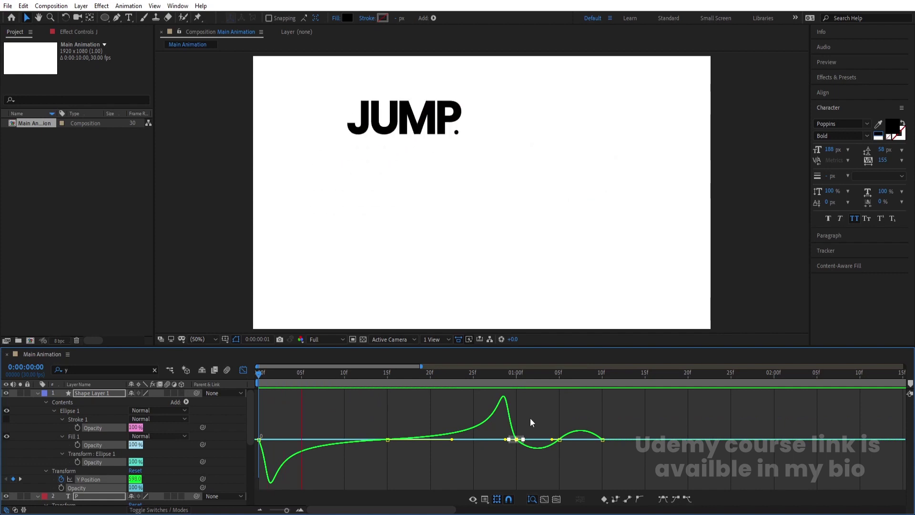
pyautogui.press('space')
pyautogui.moveTo(287, 412)
pyautogui.mouseDown()
pyautogui.moveTo(255, 450)
pyautogui.moveTo(265, 440)
pyautogui.mouseUp()
pyautogui.moveTo(534, 420)
pyautogui.mouseDown()
pyautogui.moveTo(511, 453)
pyautogui.moveTo(511, 440)
pyautogui.mouseUp()
pyautogui.click(547, 385)
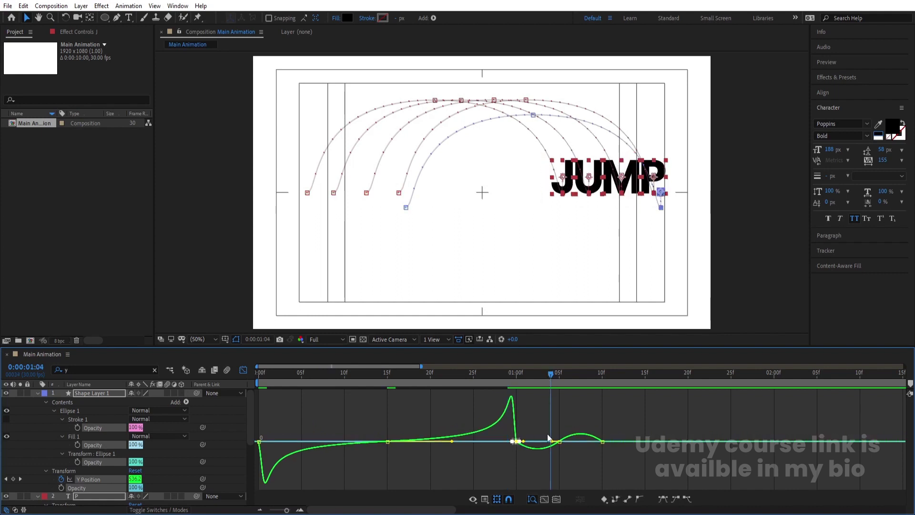
# Shape the small bounce's speed curve with a fast rise after 1 second, a slow peak at 1:05 and a fast drop to 1:10
pyautogui.moveTo(536, 424); pyautogui.dragTo(586, 444)
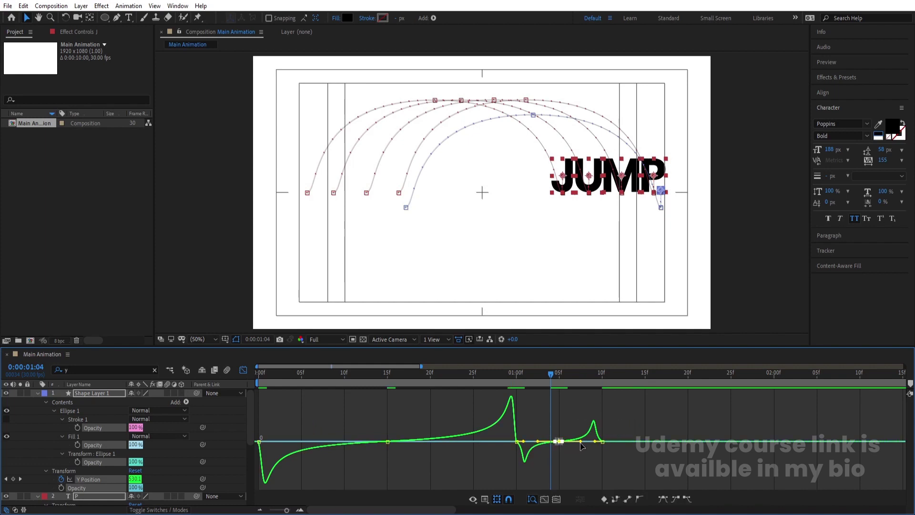
pyautogui.press('=')
pyautogui.moveTo(461, 439); pyautogui.dragTo(496, 458)
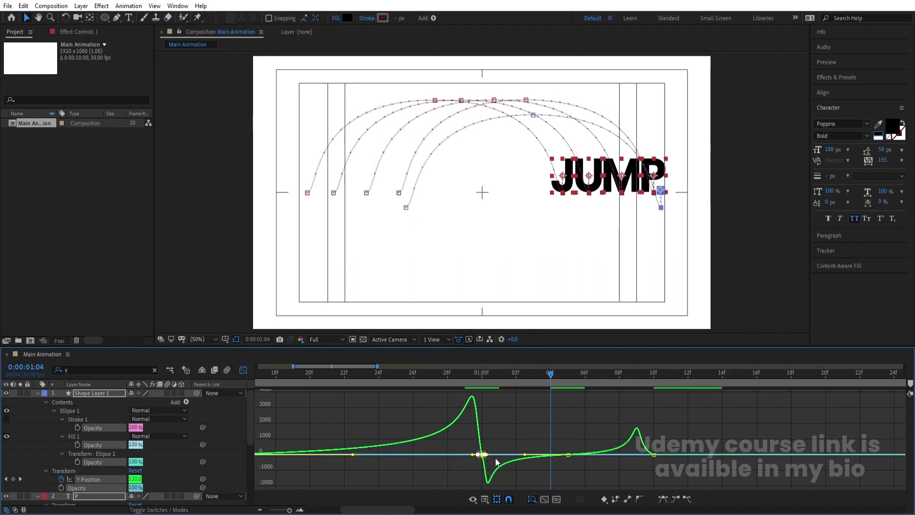
pyautogui.moveTo(678, 434); pyautogui.dragTo(645, 456)
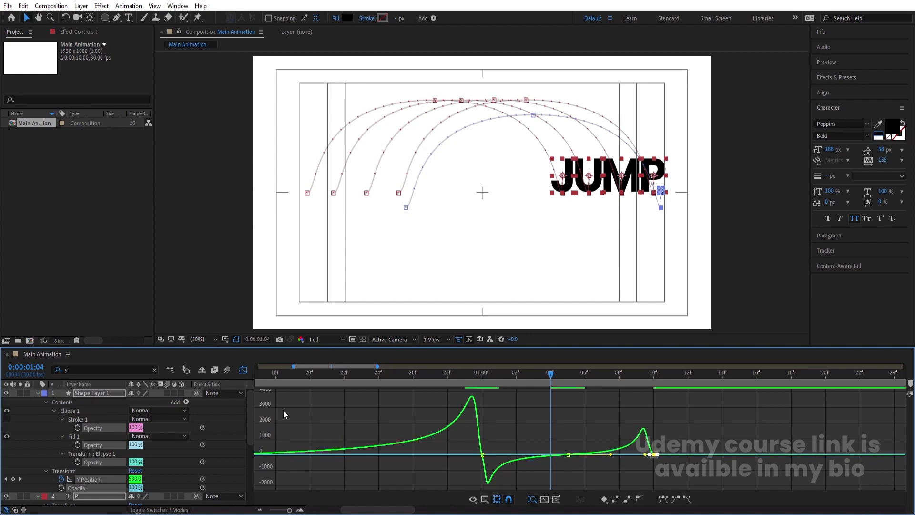
# Close the Graph Editor, show the full composition duration and return to the start of the timeline
pyautogui.click(244, 370)
pyautogui.press('-')
pyautogui.press('-')
pyautogui.press('-')
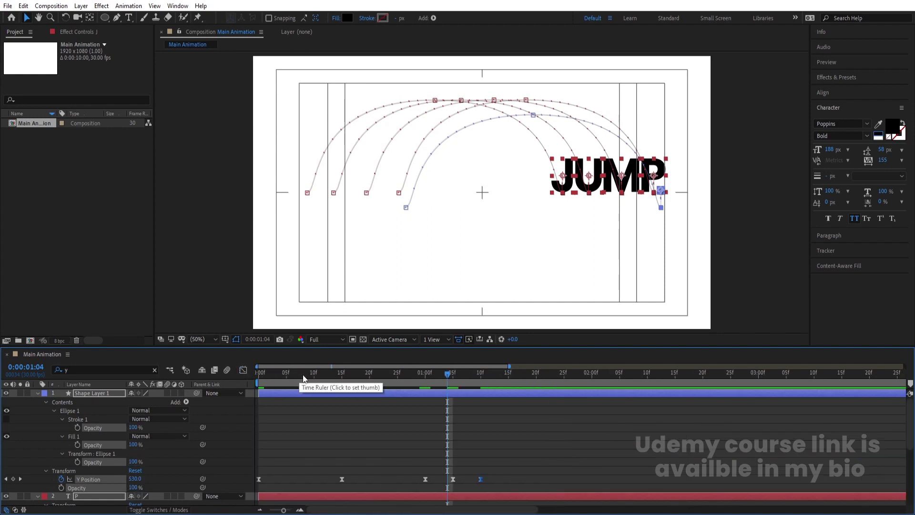
pyautogui.press('-')
pyautogui.press('-')
pyautogui.moveTo(294, 378); pyautogui.dragTo(234, 389)
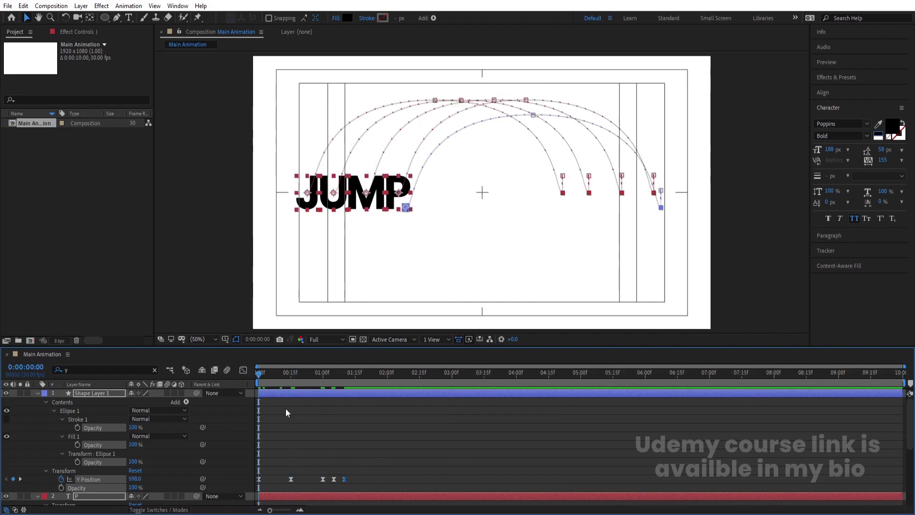
# Deselect all layers and preview the jump animation from the start of the timeline
pyautogui.click(379, 452)
pyautogui.press('space')
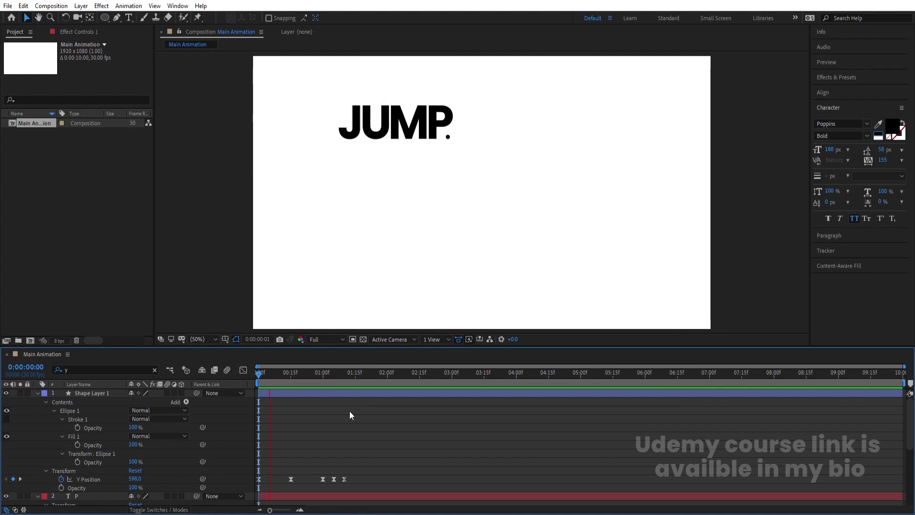
pyautogui.press('Num_Lock')
pyautogui.press('space')
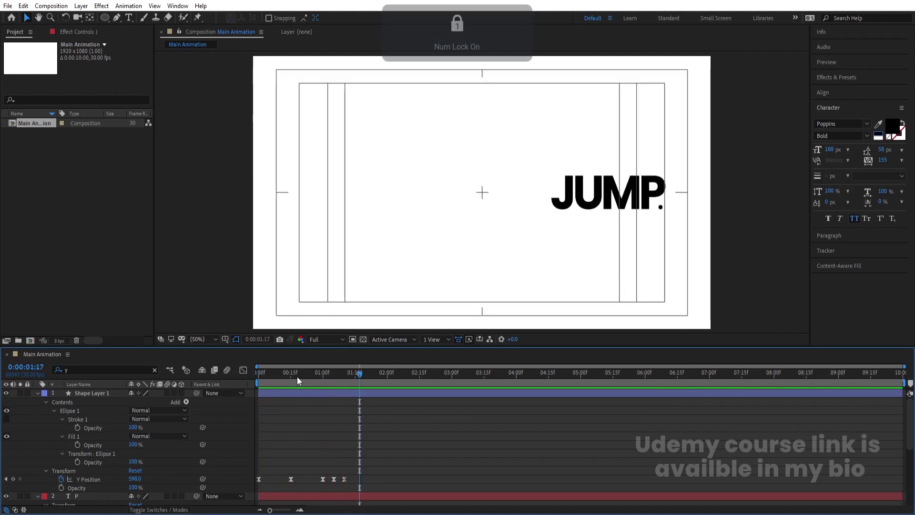
# Add a starting Rotation keyframe at frame 0 to all four letter layers and the dot layer
pyautogui.hotkey('ctrl', 'a')
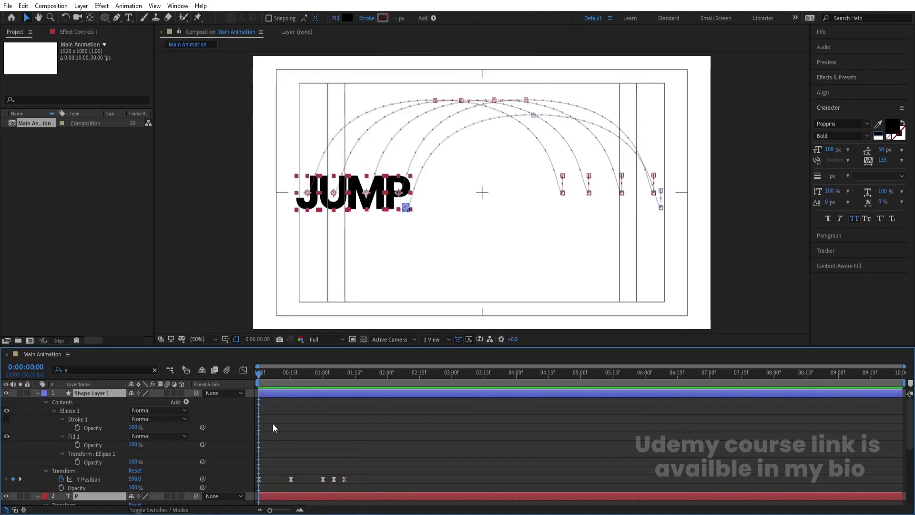
pyautogui.press('r')
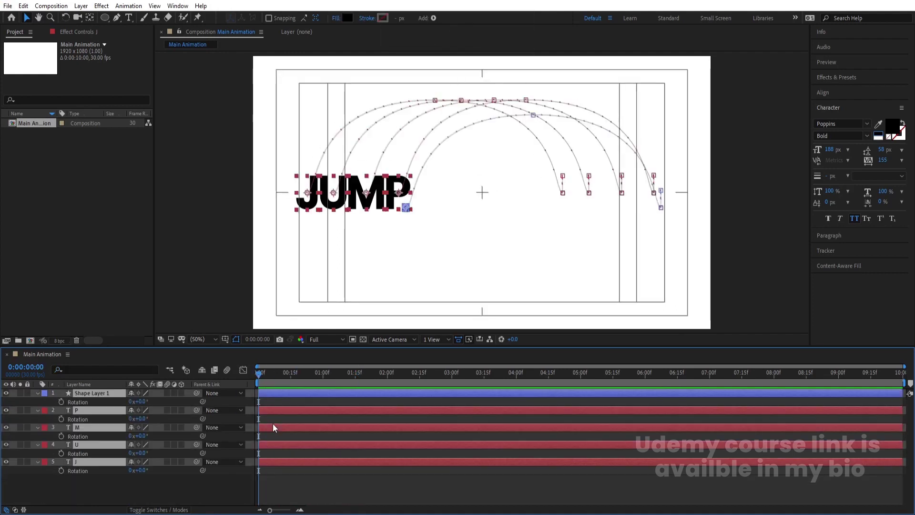
pyautogui.click(62, 401)
# Set Rotation to 1 full revolution at 1 second on all layers and preview the spin from the start
pyautogui.press('u')
pyautogui.press('k')
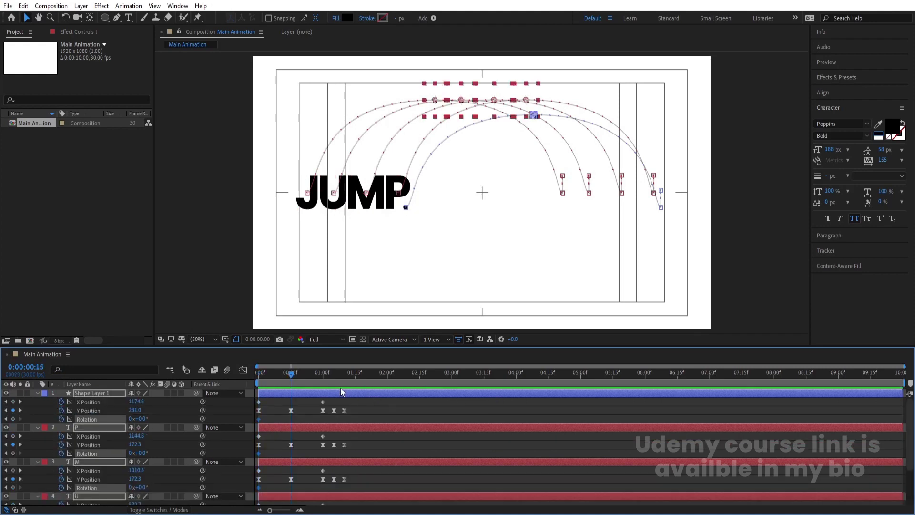
pyautogui.press('k')
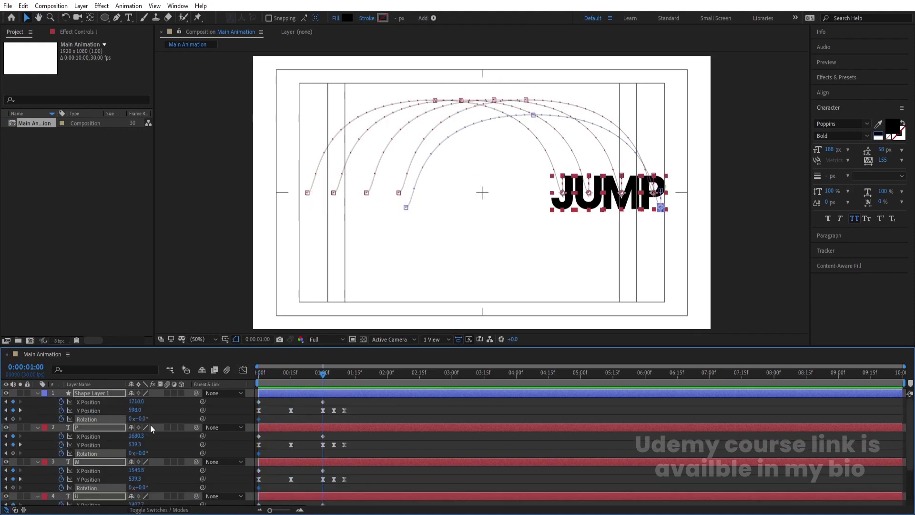
pyautogui.click(130, 418)
pyautogui.write('1')
pyautogui.press('Return')
pyautogui.moveTo(300, 376); pyautogui.dragTo(185, 381)
pyautogui.press('space')
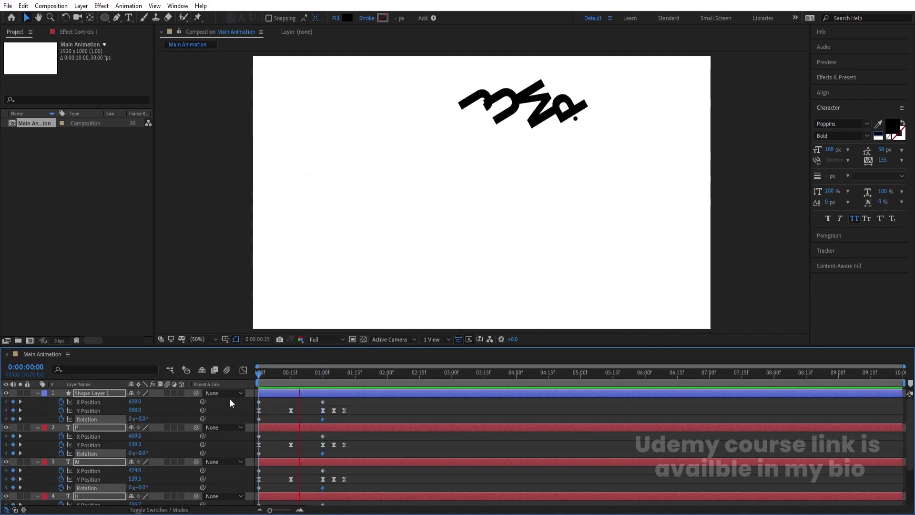
pyautogui.press('space')
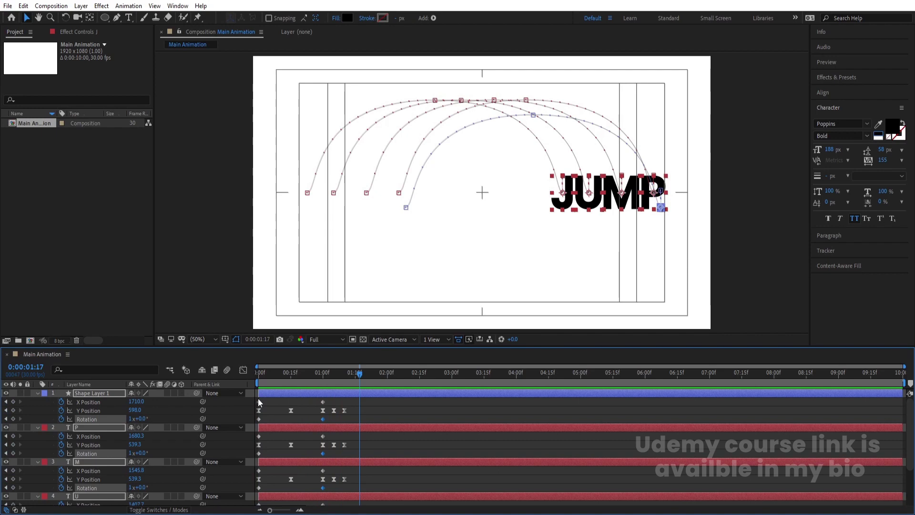
# Apply Easy Ease to both Rotation keyframes on all five layers
pyautogui.press('u')
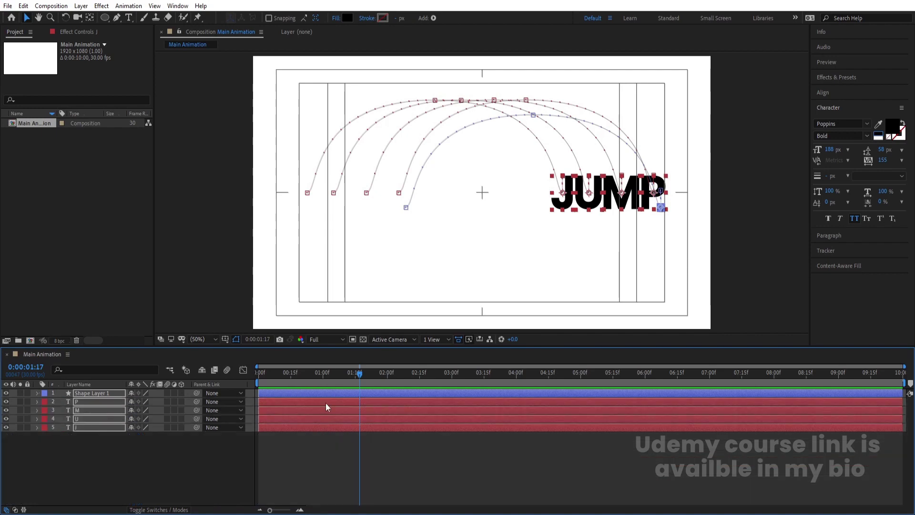
pyautogui.press('r')
pyautogui.moveTo(357, 400); pyautogui.dragTo(251, 493)
pyautogui.press('F9')
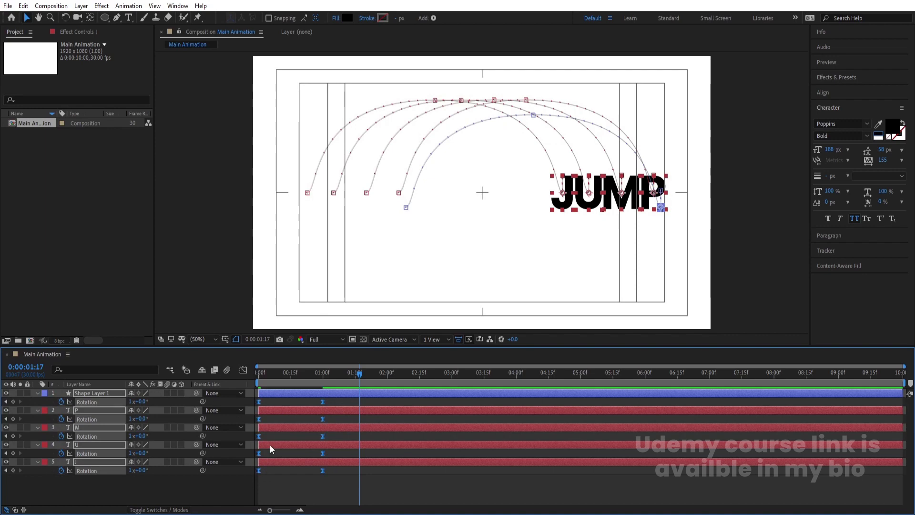
# Shape the Rotation speed graph into a steep central peak with slow ends, preview it, and close the Graph Editor
pyautogui.click(243, 369)
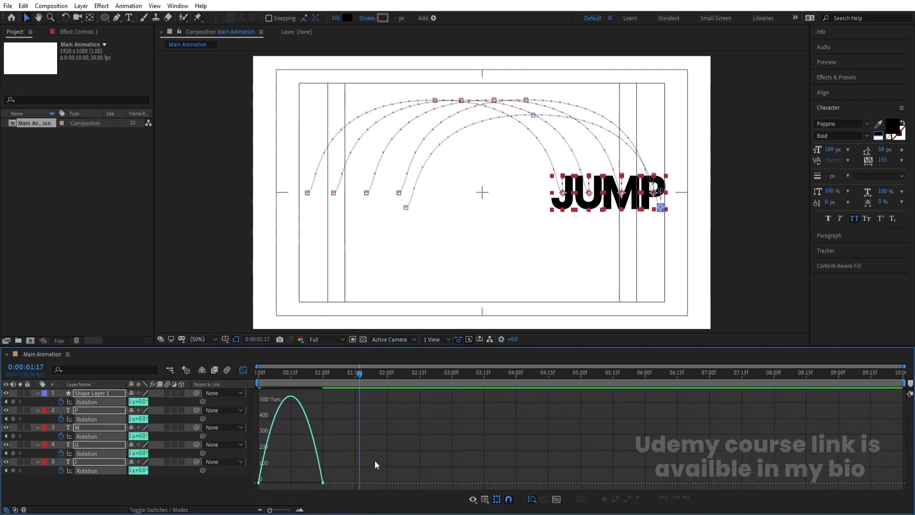
pyautogui.moveTo(376, 464); pyautogui.dragTo(283, 480)
pyautogui.press('space')
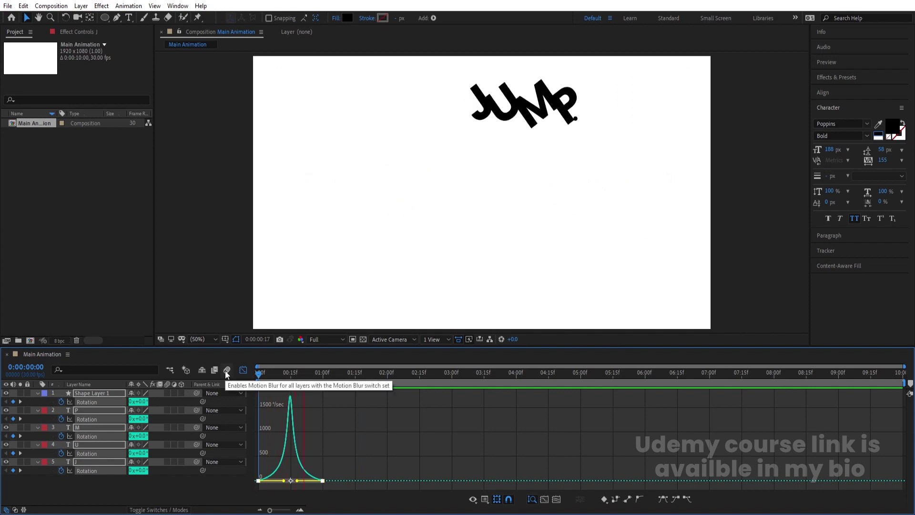
pyautogui.press('space')
pyautogui.click(243, 369)
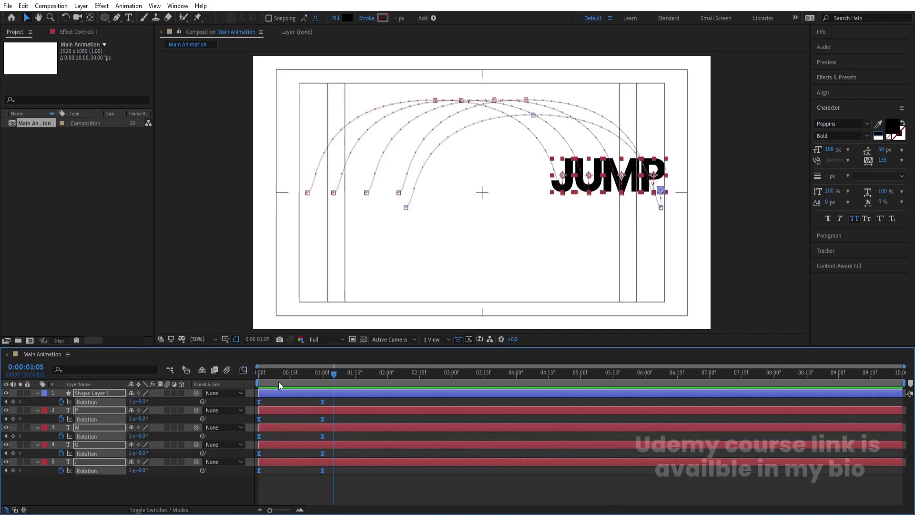
# Offset the U layer to start at frame 5 and the M layer to start at frame 10
pyautogui.press('=')
pyautogui.press('=')
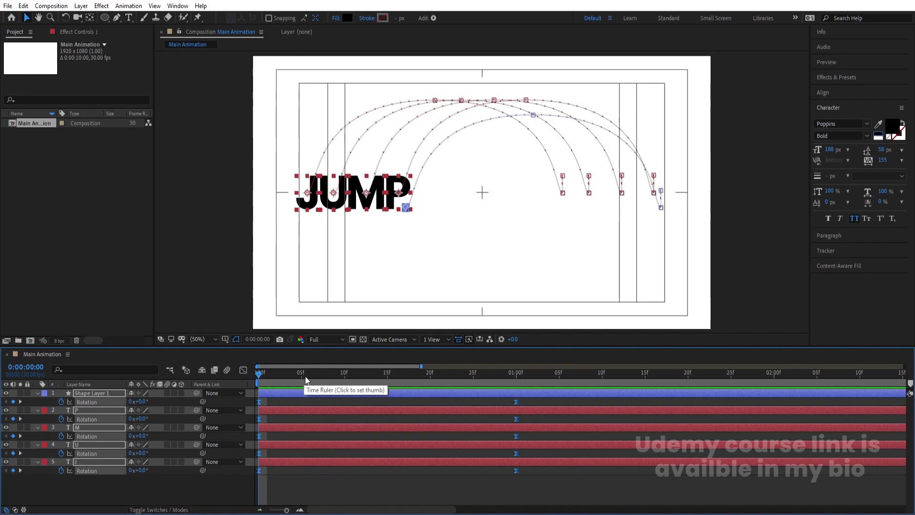
pyautogui.click(301, 375)
pyautogui.click(281, 462)
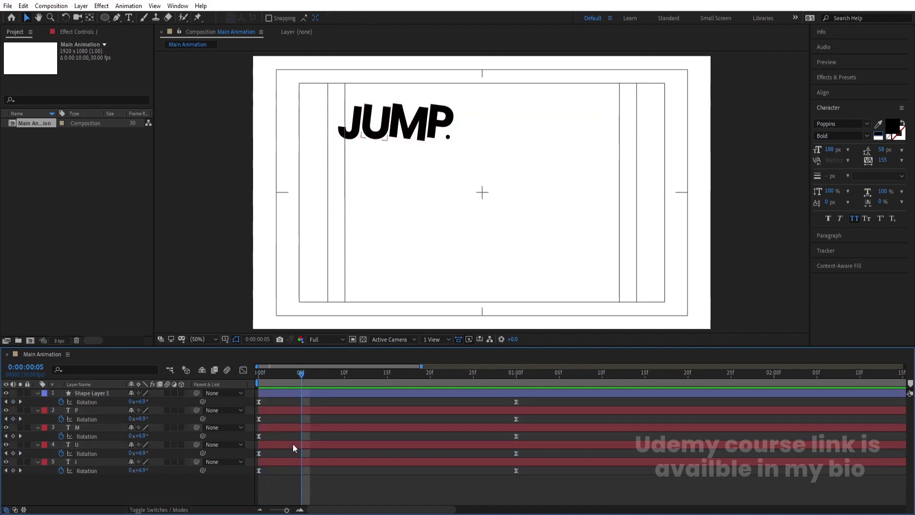
pyautogui.click(292, 443)
pyautogui.press('[')
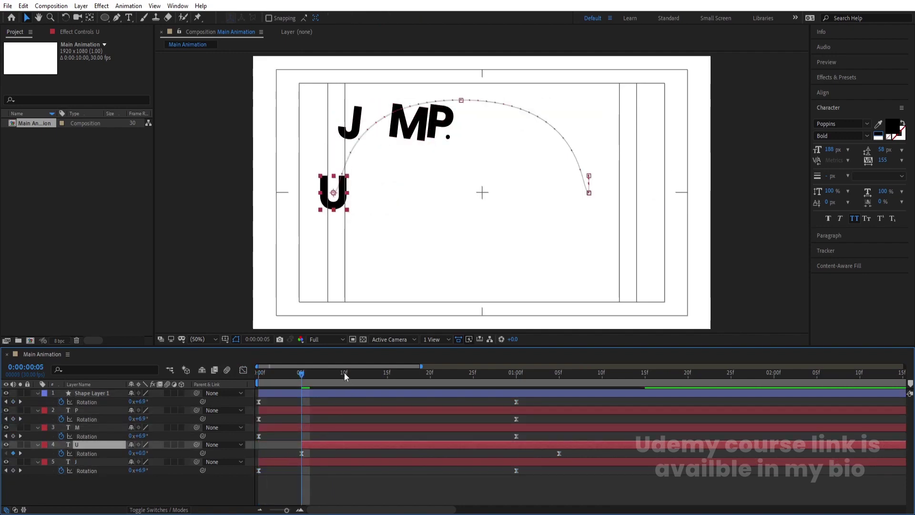
pyautogui.click(344, 372)
pyautogui.click(343, 424)
pyautogui.press('[')
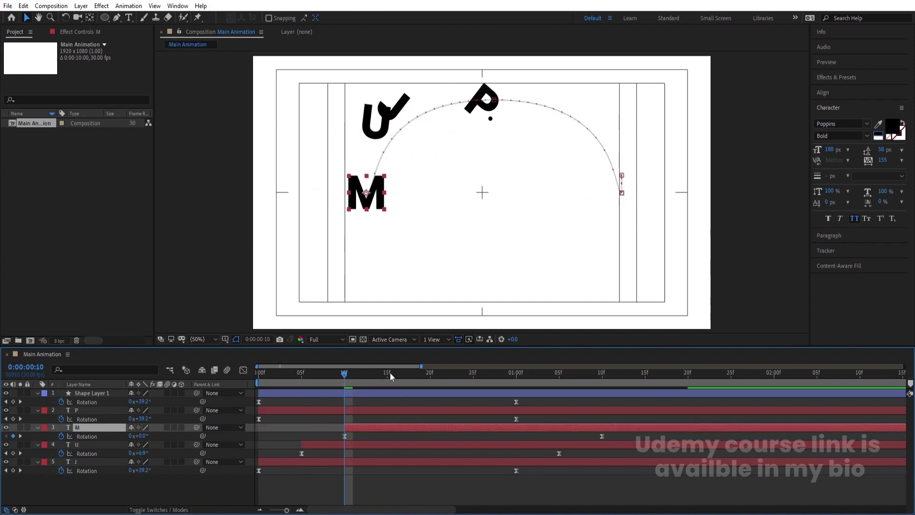
# Offset the P layer to start at frame 15 and the dot's shape layer to start at frame 20
pyautogui.click(390, 373)
pyautogui.click(382, 407)
pyautogui.press('[')
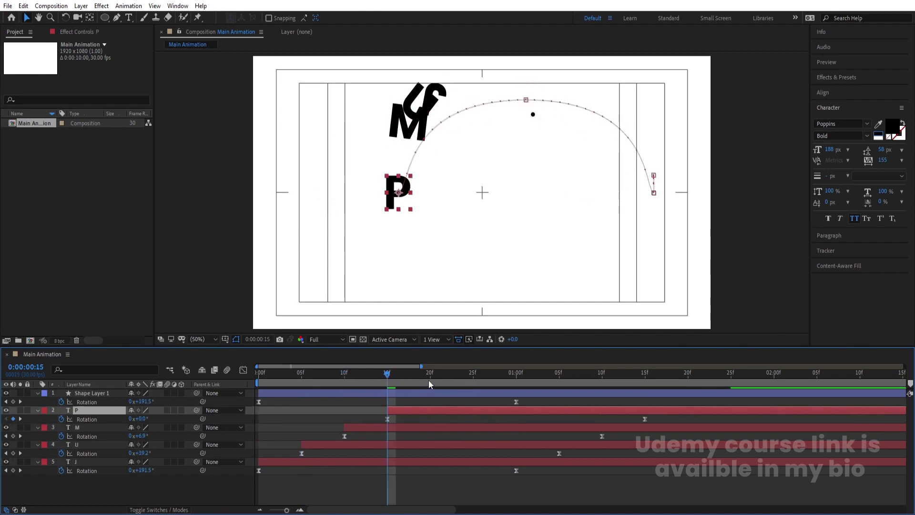
pyautogui.click(430, 373)
pyautogui.click(424, 391)
pyautogui.press('[')
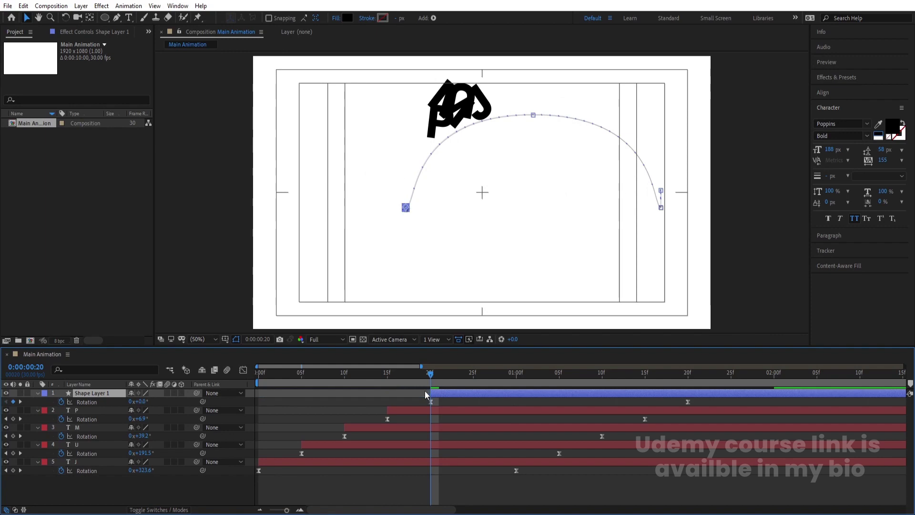
# Preview the staggered letter and dot jumps several times from the start of the timeline
pyautogui.press('-')
pyautogui.press('-')
pyautogui.moveTo(267, 379); pyautogui.dragTo(239, 388)
pyautogui.press('space')
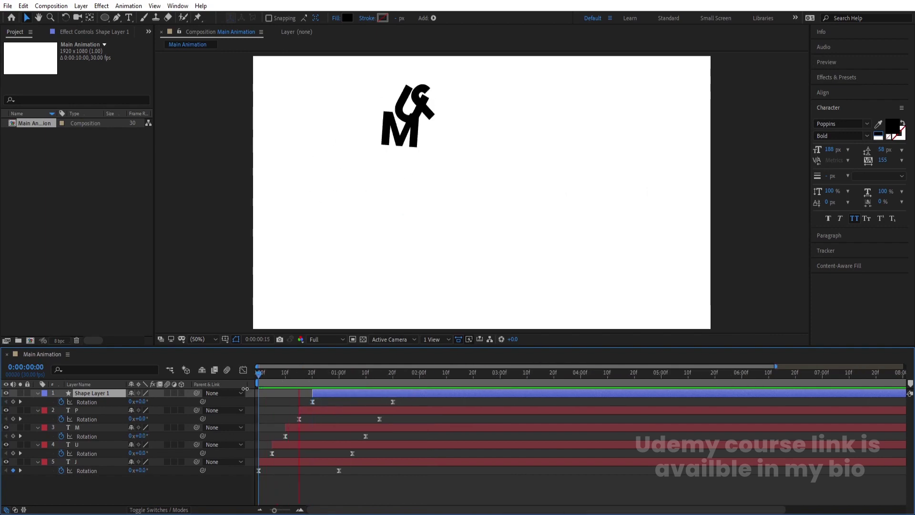
pyautogui.press('space')
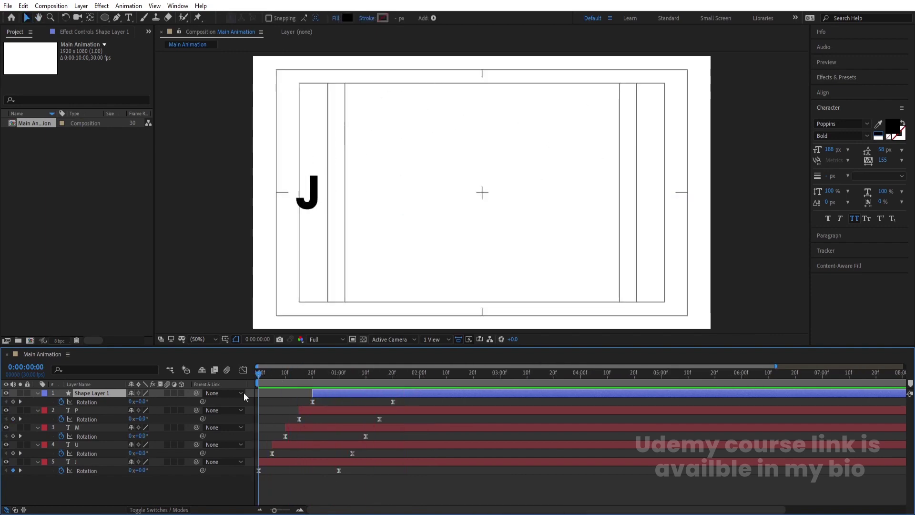
pyautogui.press('space')
pyautogui.press('space')
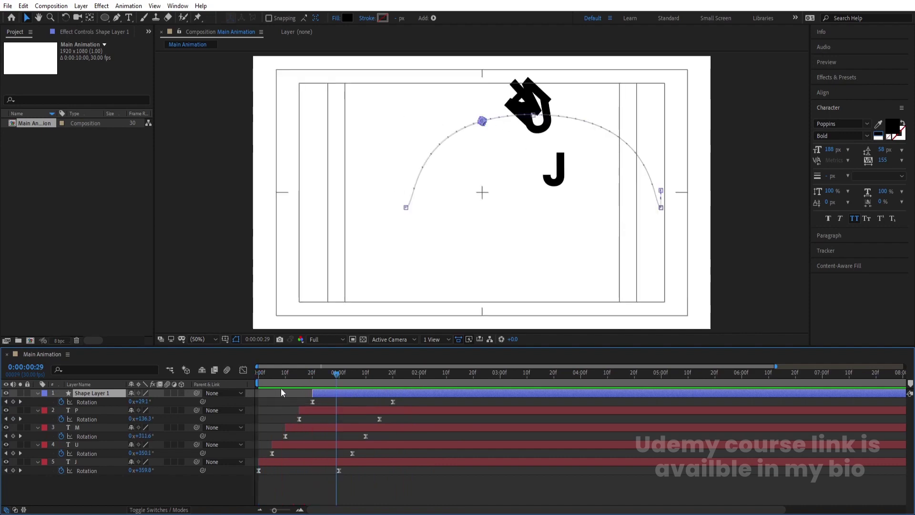
pyautogui.press('space')
pyautogui.press('space')
pyautogui.moveTo(307, 376); pyautogui.dragTo(227, 393)
pyautogui.press('space')
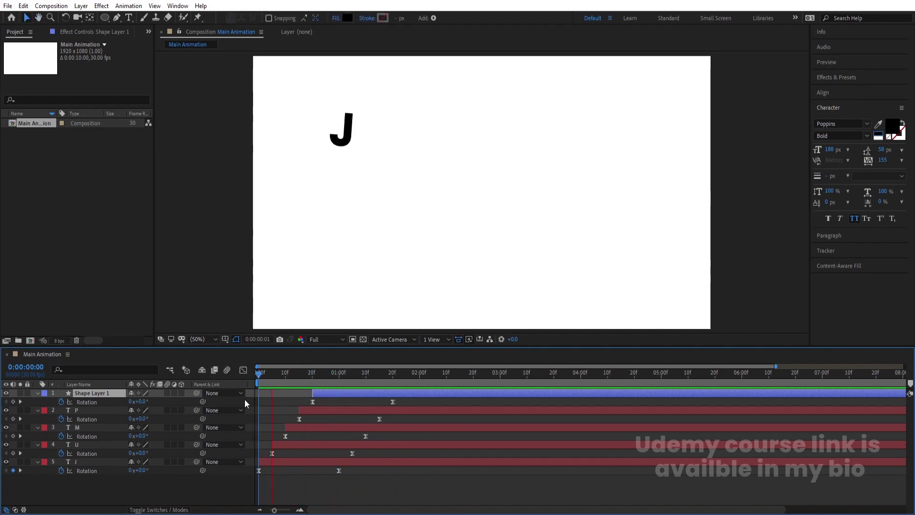
pyautogui.press('space')
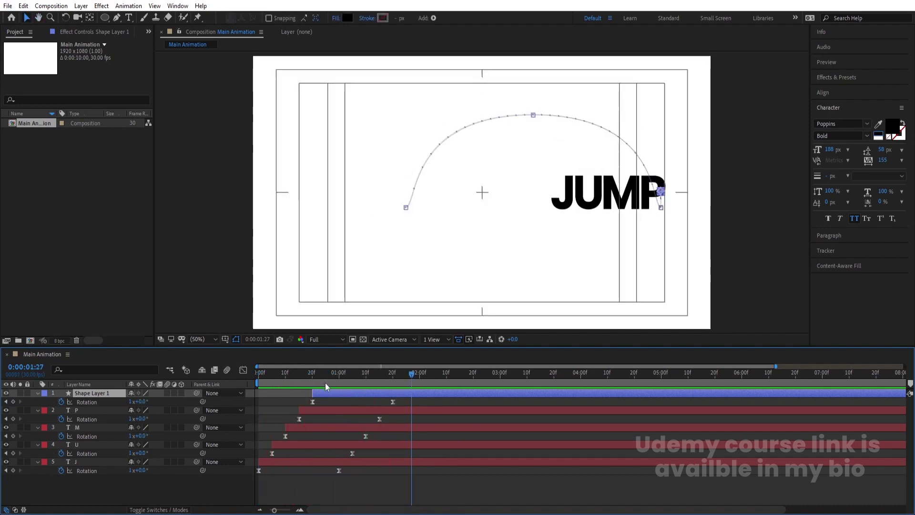
pyautogui.press('space')
pyautogui.moveTo(324, 377); pyautogui.dragTo(184, 397)
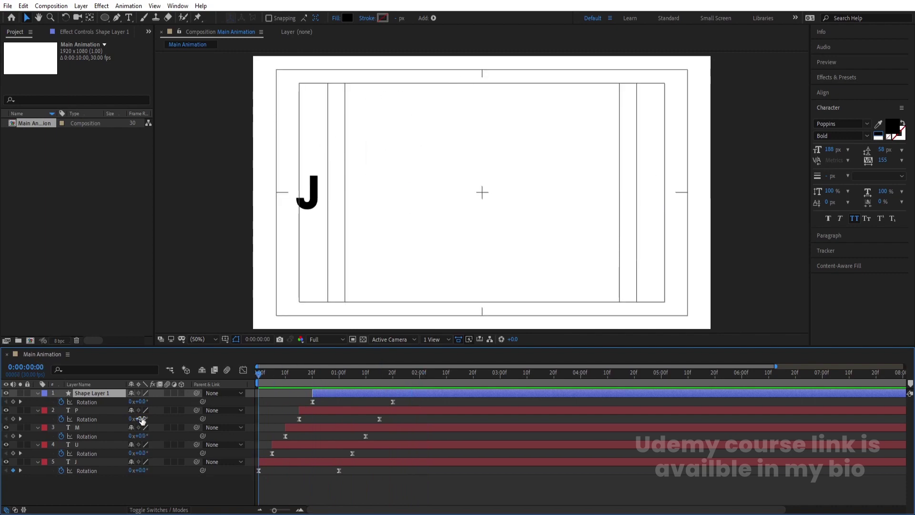
# Enable motion blur for all five layers and extend their in points to frame 0
pyautogui.hotkey('ctrl', 'a')
pyautogui.click(167, 393)
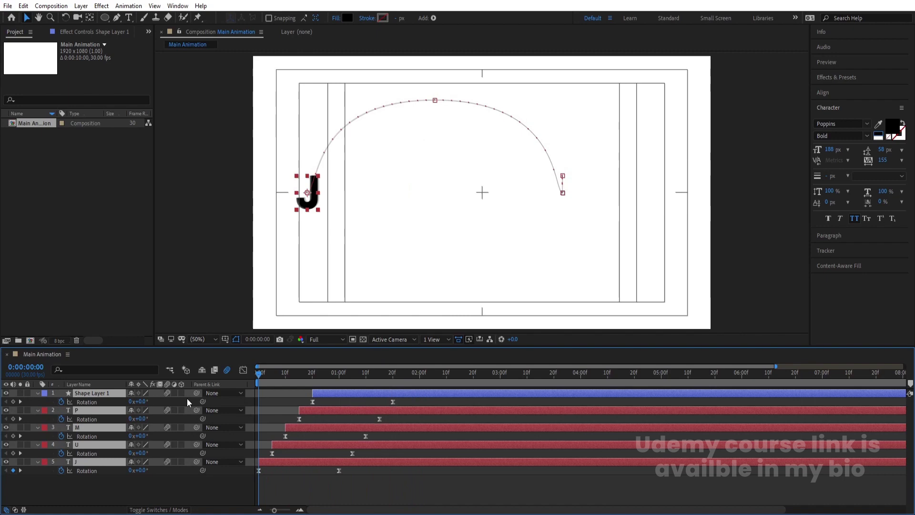
pyautogui.press('space')
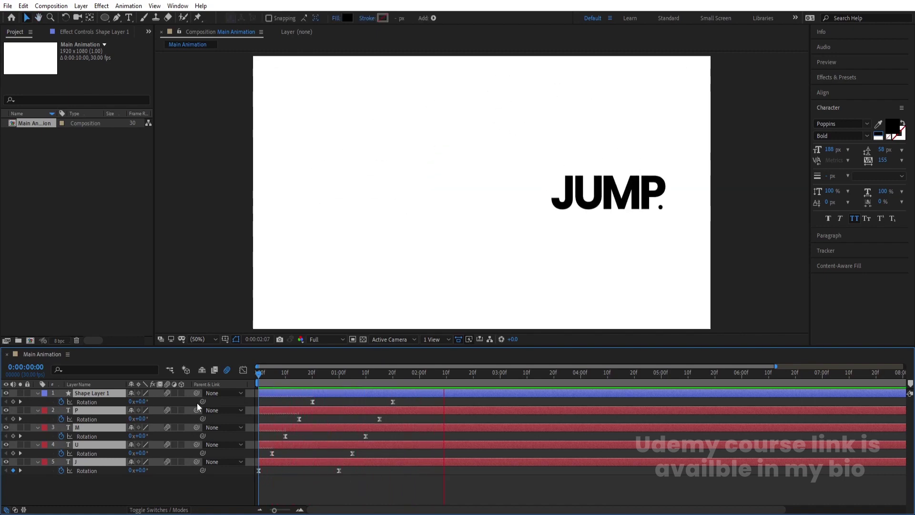
pyautogui.press('space')
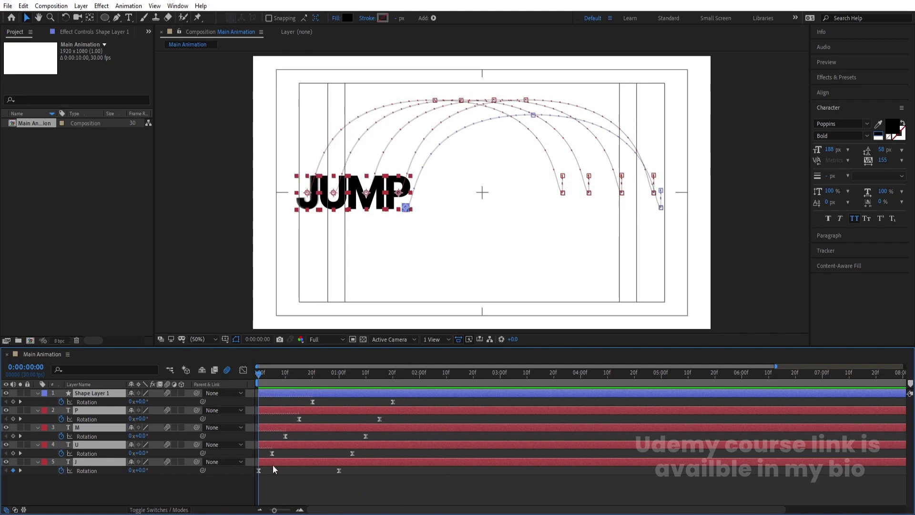
# Shift all layers one frame later, extend their in points back to frame 0, and preview the animation
pyautogui.hotkey('alt', 'pagedown')
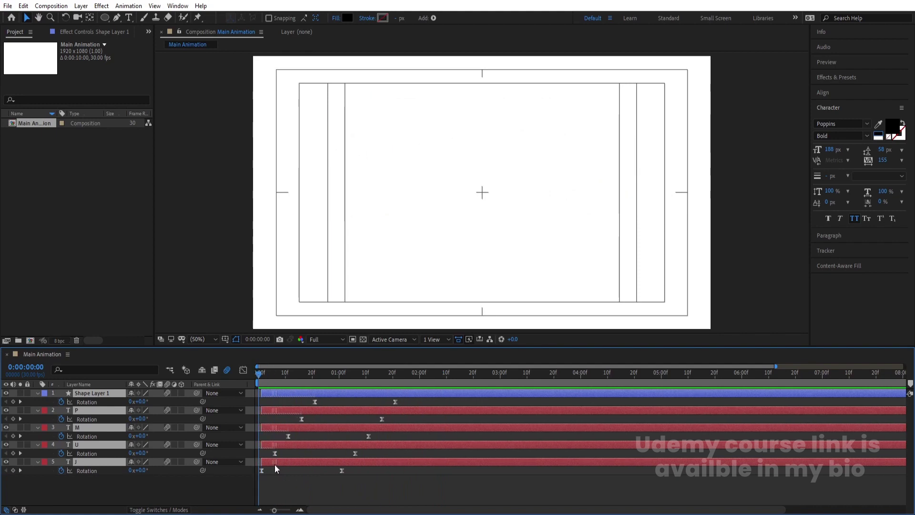
pyautogui.moveTo(260, 463); pyautogui.dragTo(257, 464)
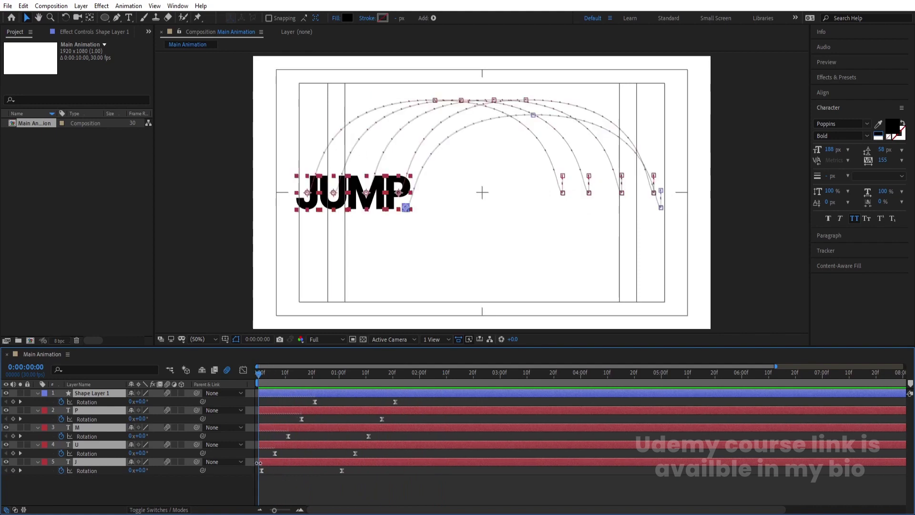
pyautogui.press('=')
pyautogui.press('=')
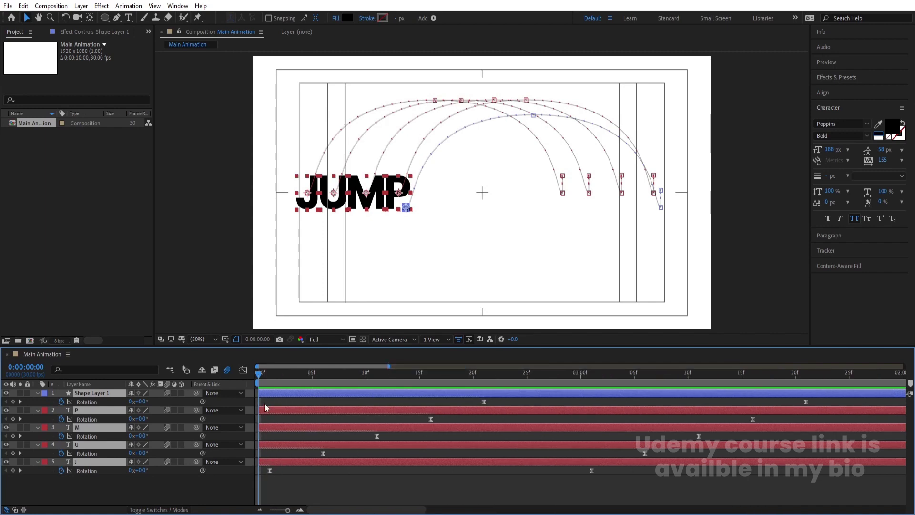
pyautogui.press('space')
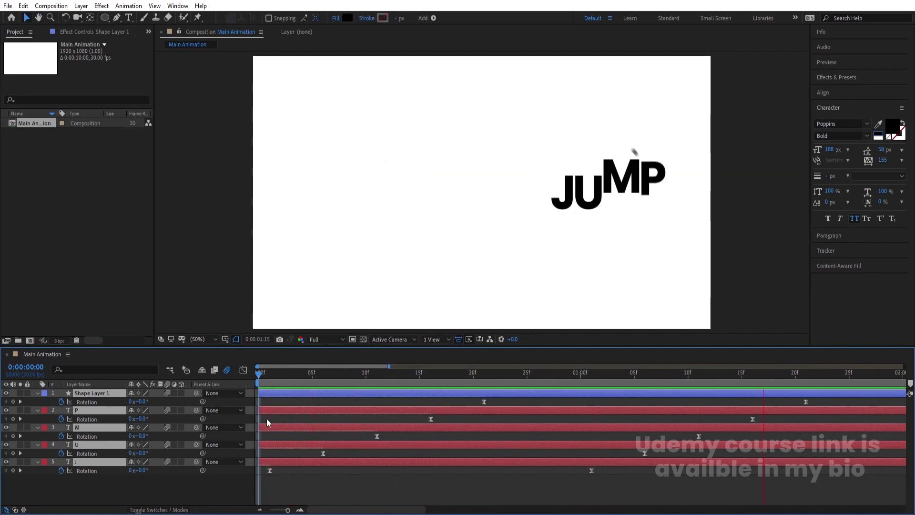
pyautogui.press('space')
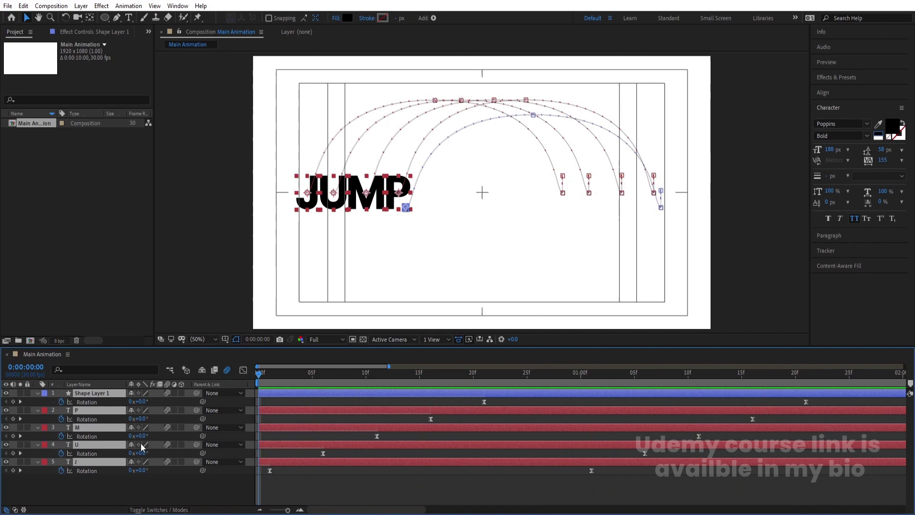
# Create a null object and parent the dot's shape layer and the four letter layers to it
pyautogui.click(142, 486)
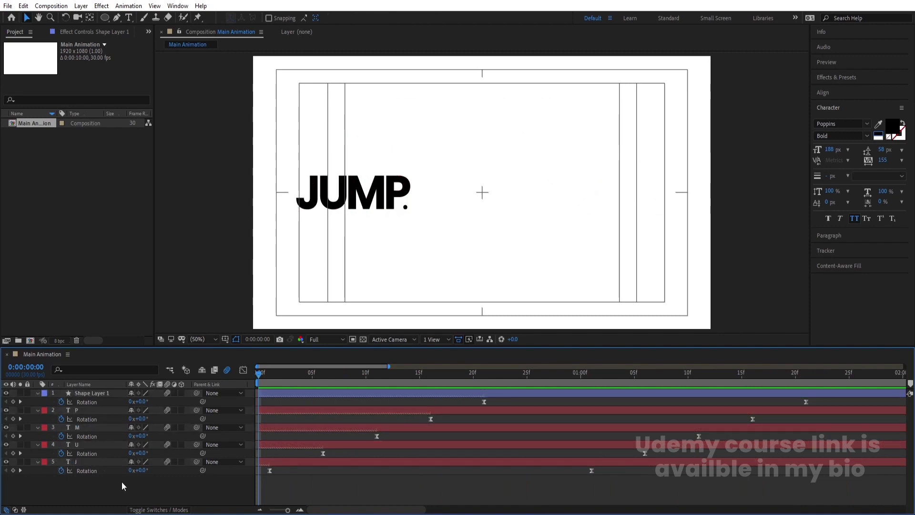
pyautogui.rightClick(130, 487)
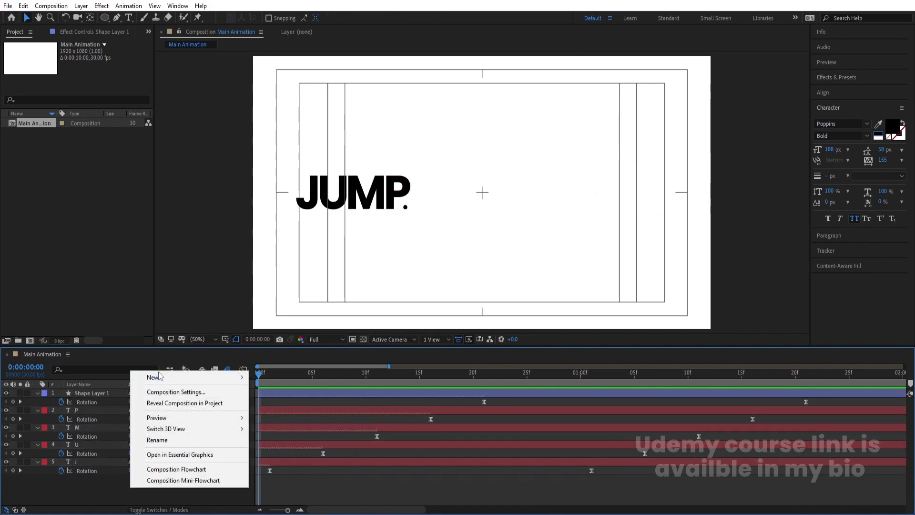
pyautogui.moveTo(164, 380)
pyautogui.click(276, 436)
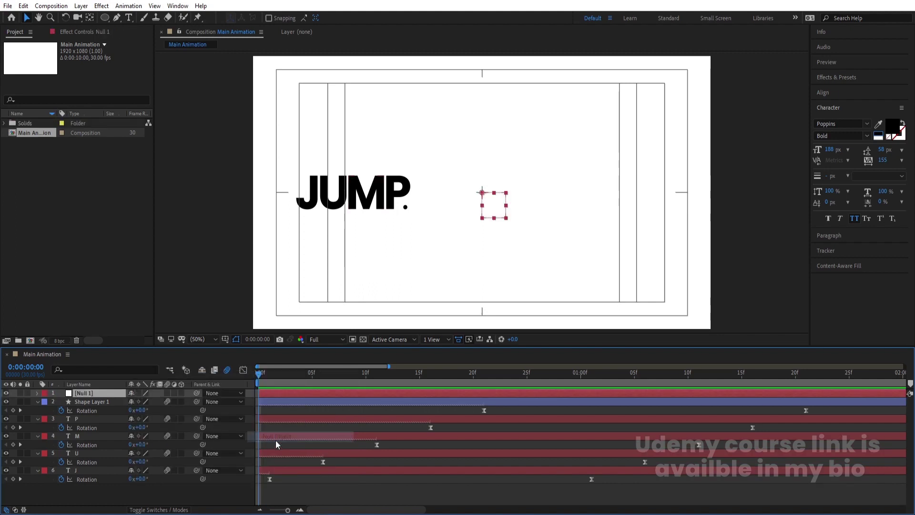
pyautogui.click(102, 402)
pyautogui.keyDown('shift'); pyautogui.click(97, 469); pyautogui.keyUp('shift')
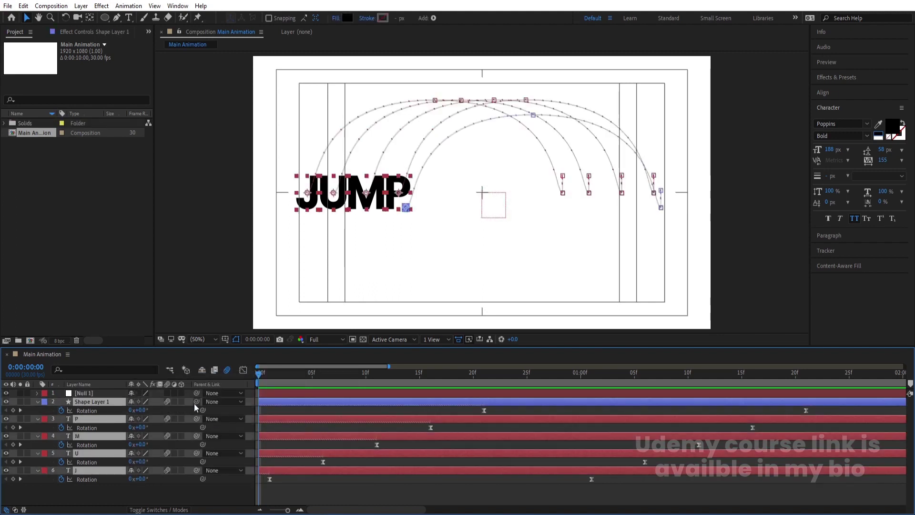
pyautogui.moveTo(196, 401); pyautogui.dragTo(88, 392)
# Set the null's position to 1502, 540 at frame 0 to centre the JUMP word in the frame
pyautogui.click(87, 392)
pyautogui.press('p')
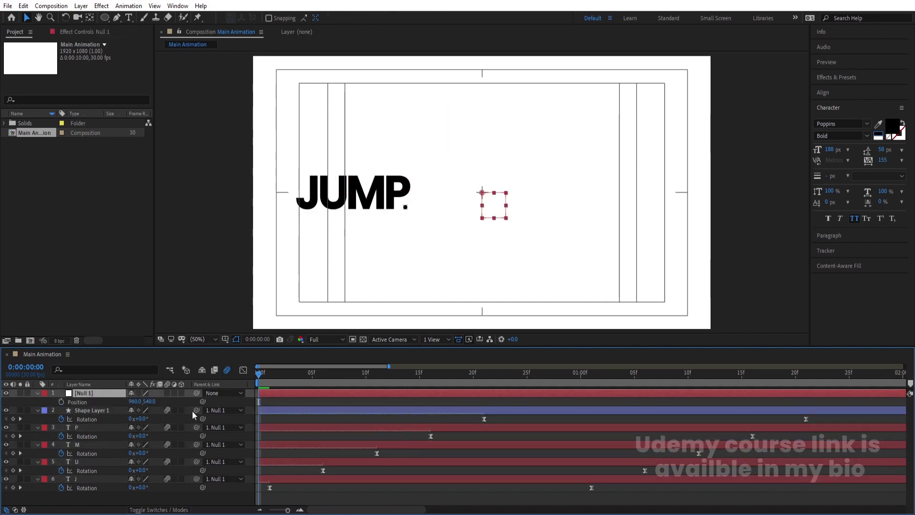
pyautogui.moveTo(152, 405); pyautogui.dragTo(370, 374)
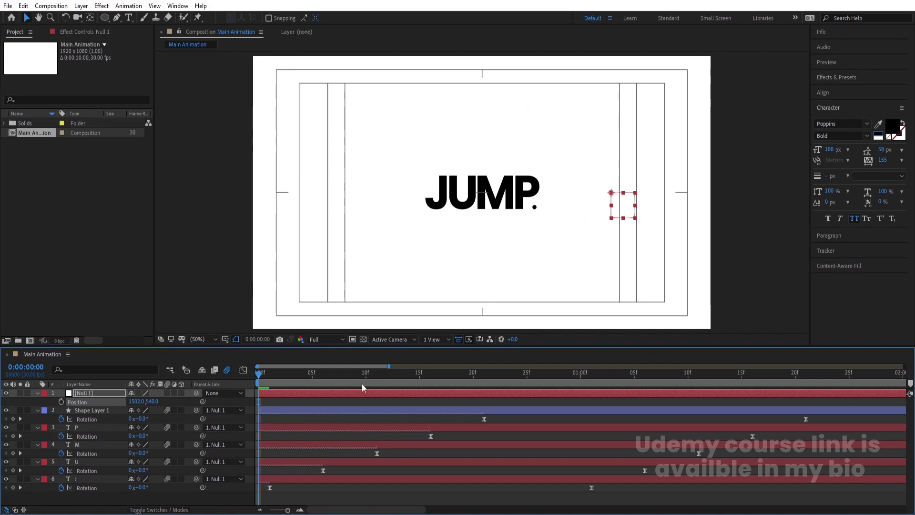
# Show the rulers and place a vertical guide exactly at the outer edge of the letter J
pyautogui.hotkey('ctrl', 'r')
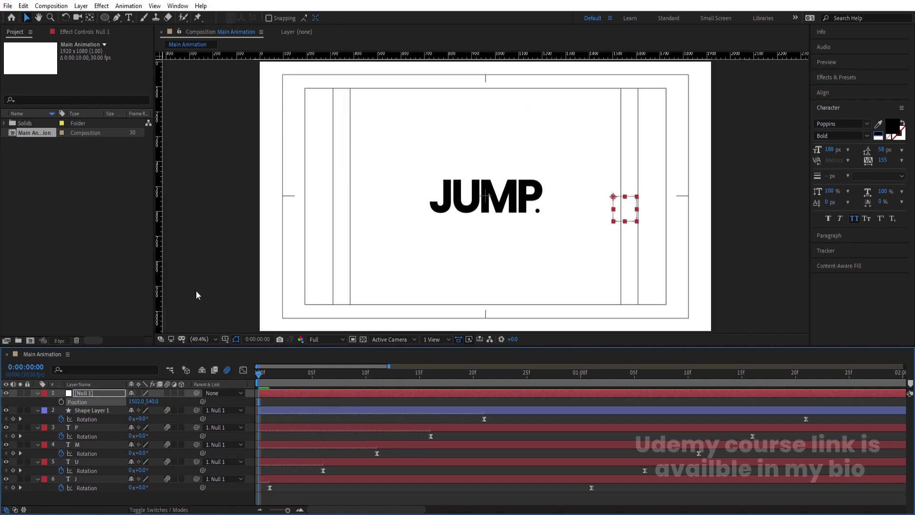
pyautogui.moveTo(158, 215); pyautogui.dragTo(431, 222)
pyautogui.scroll(4, 432, 222)
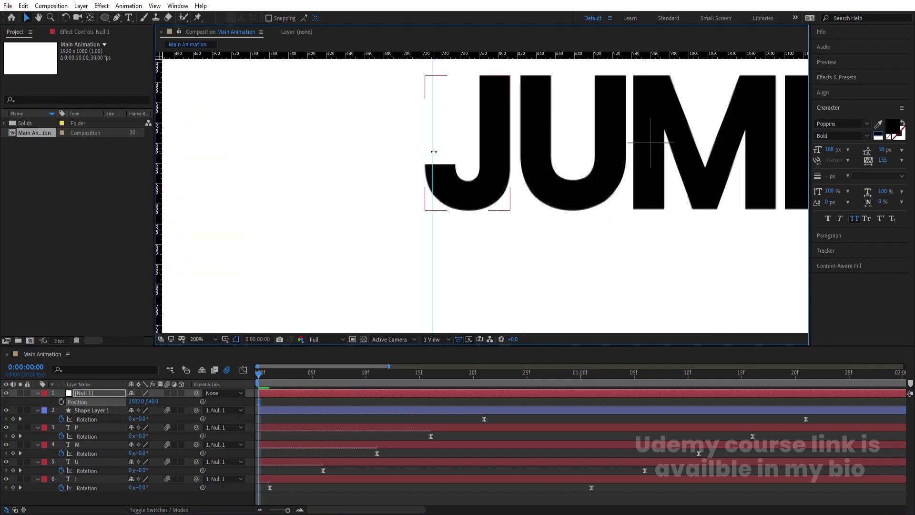
pyautogui.moveTo(432, 153); pyautogui.dragTo(426, 152)
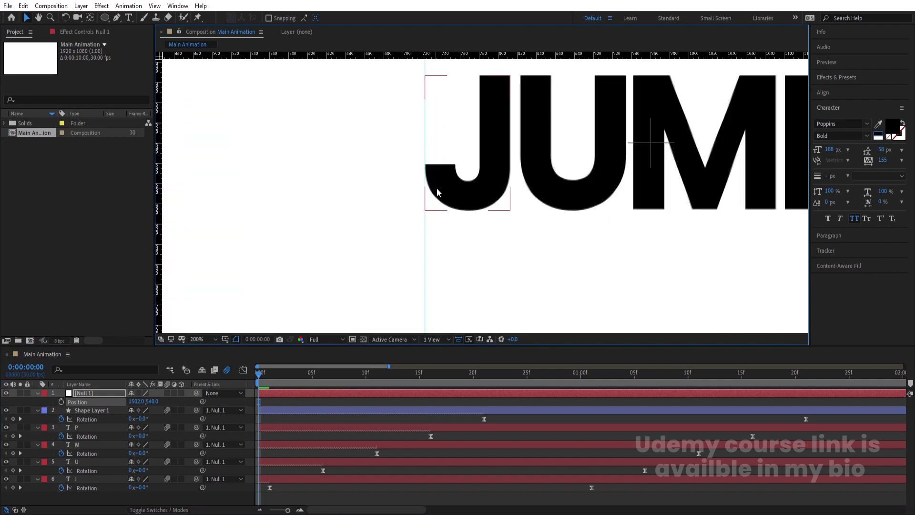
# Add a Position keyframe to the null at frame 0 and fit the composition in the viewer
pyautogui.click(64, 401)
pyautogui.click(205, 338)
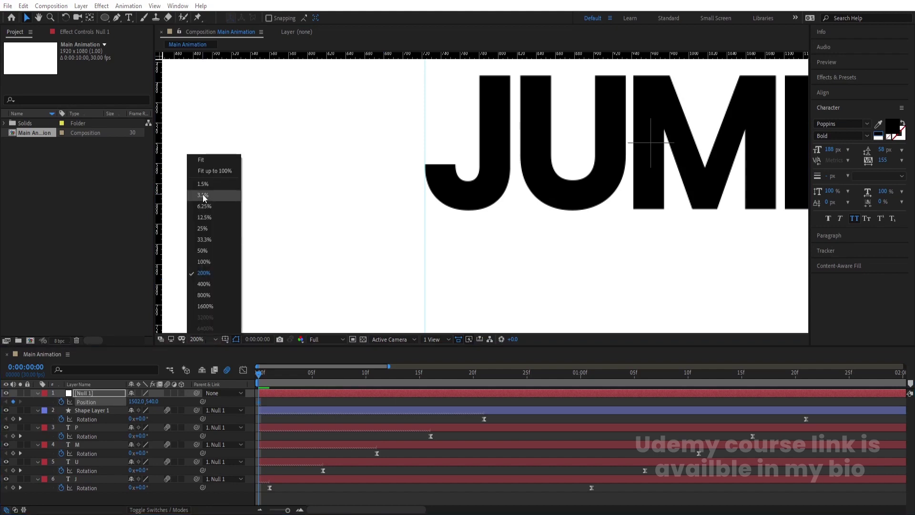
pyautogui.click(202, 162)
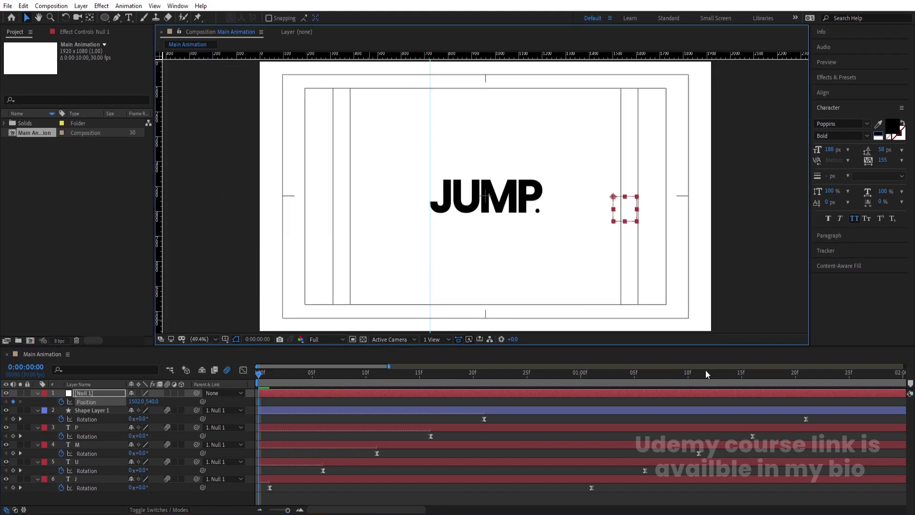
# Reveal all layer properties and set the current time to 0:00:02:02, one frame after the dot's last Y Position keyframe
pyautogui.moveTo(705, 370); pyautogui.dragTo(842, 404)
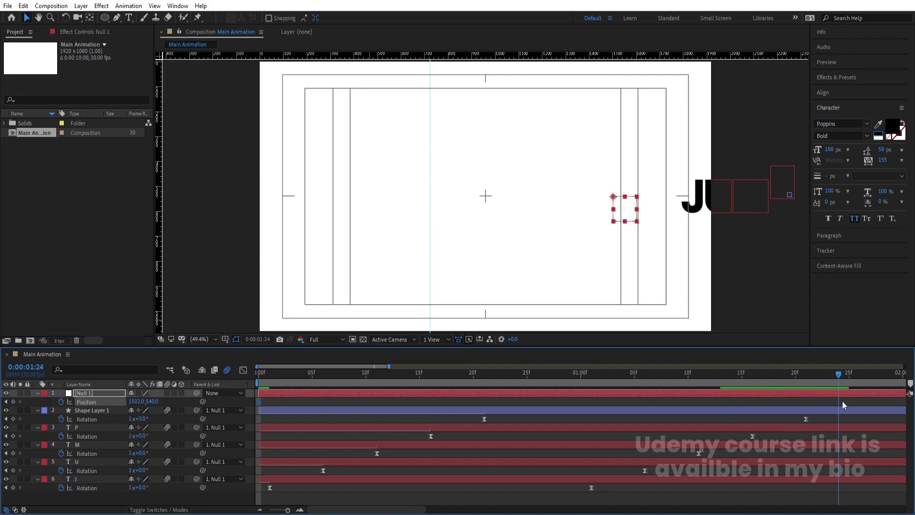
pyautogui.click(842, 401)
pyautogui.press('u')
pyautogui.press('u')
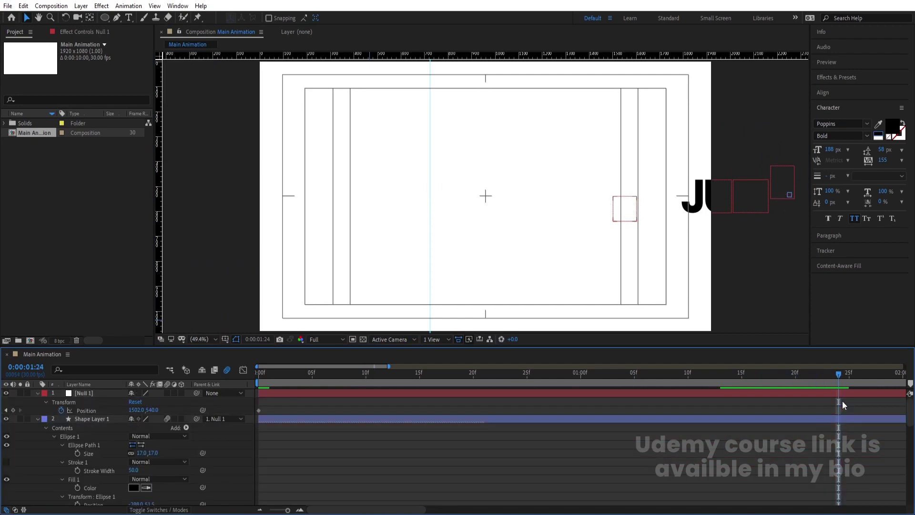
pyautogui.press('-')
pyautogui.press('-')
pyautogui.scroll(-4, 676, 425)
pyautogui.click(759, 386)
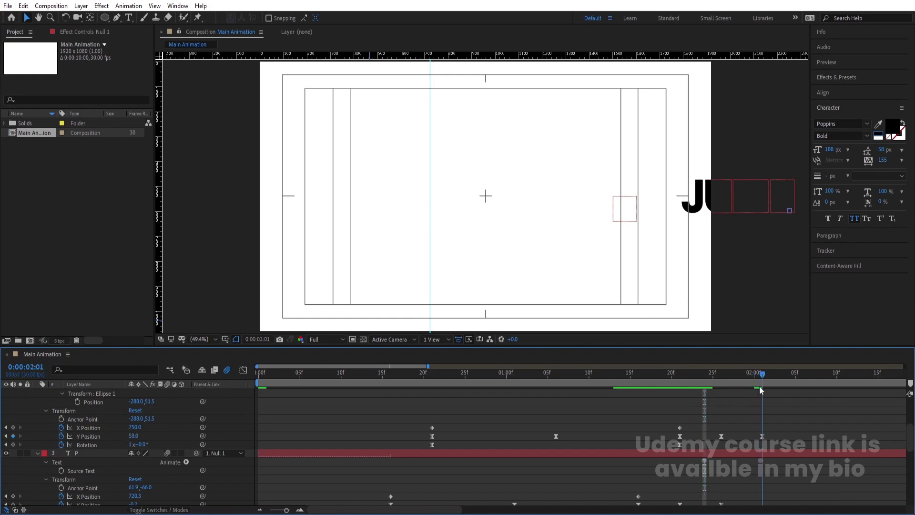
pyautogui.scroll(4, 770, 407)
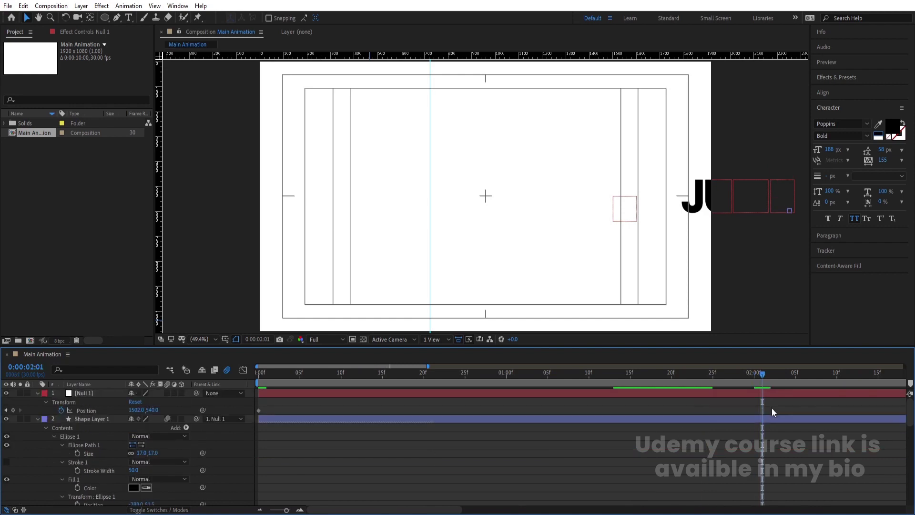
pyautogui.click(767, 396)
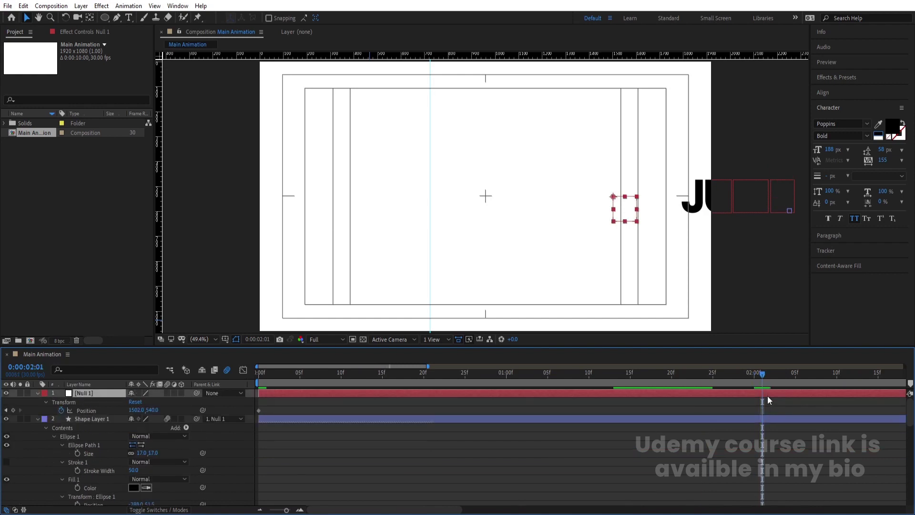
pyautogui.scroll(-4, 767, 395)
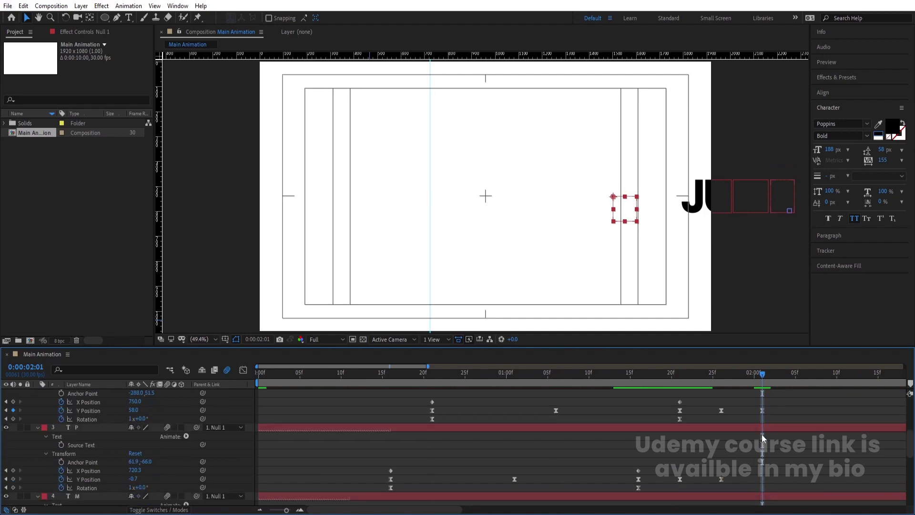
pyautogui.press('pagedown')
pyautogui.scroll(4, 764, 422)
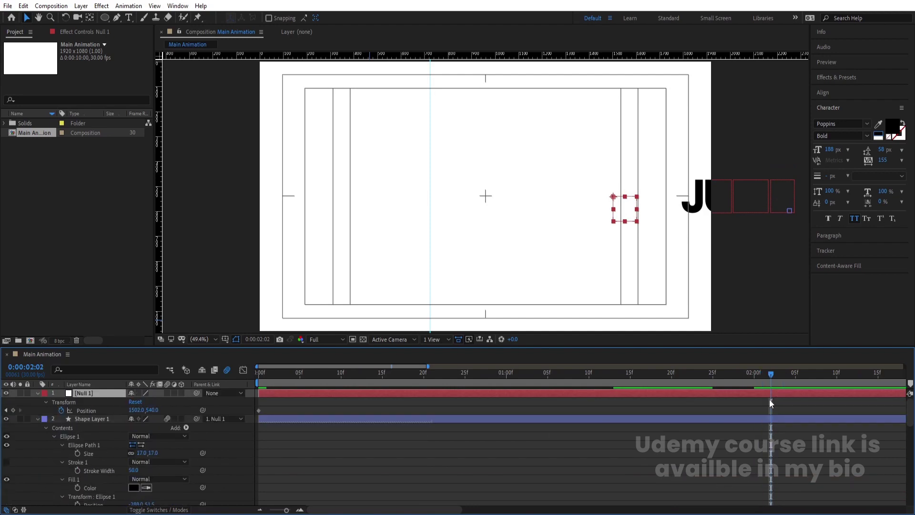
# Set the null's position to 432, 540 at 0:00:02:02 so the J's outer edge meets the guide
pyautogui.moveTo(135, 409); pyautogui.dragTo(1, 410)
pyautogui.moveTo(552, 215); pyautogui.dragTo(372, 215)
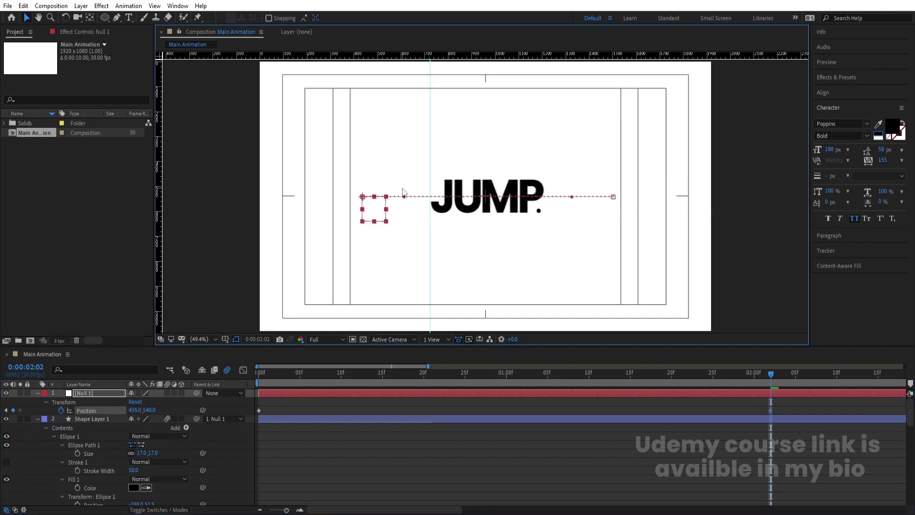
pyautogui.press('Left')
pyautogui.press('/')
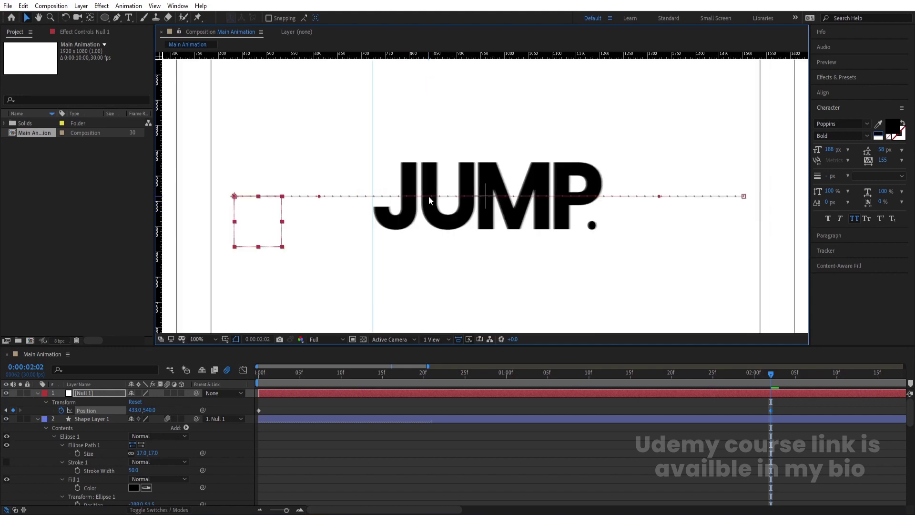
pyautogui.press('Left')
pyautogui.press('Left')
pyautogui.press('Left')
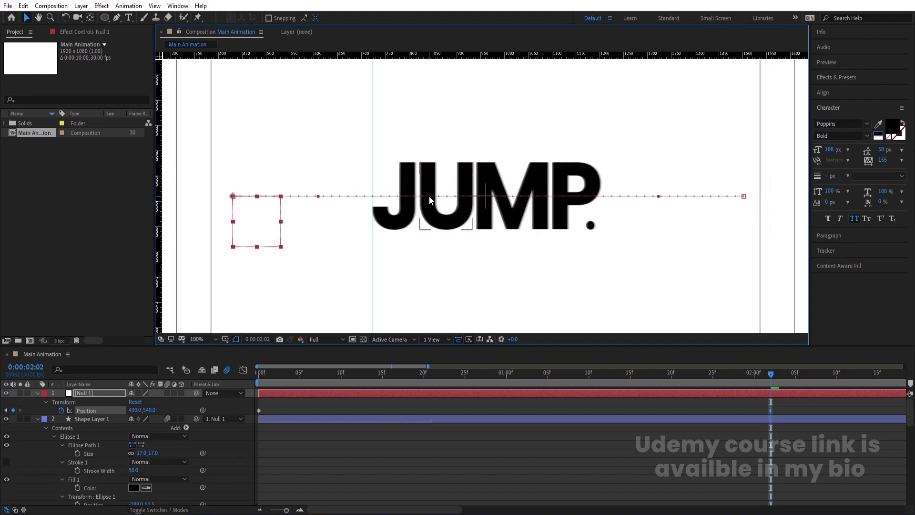
pyautogui.press('Right')
pyautogui.press('Right')
pyautogui.click(321, 383)
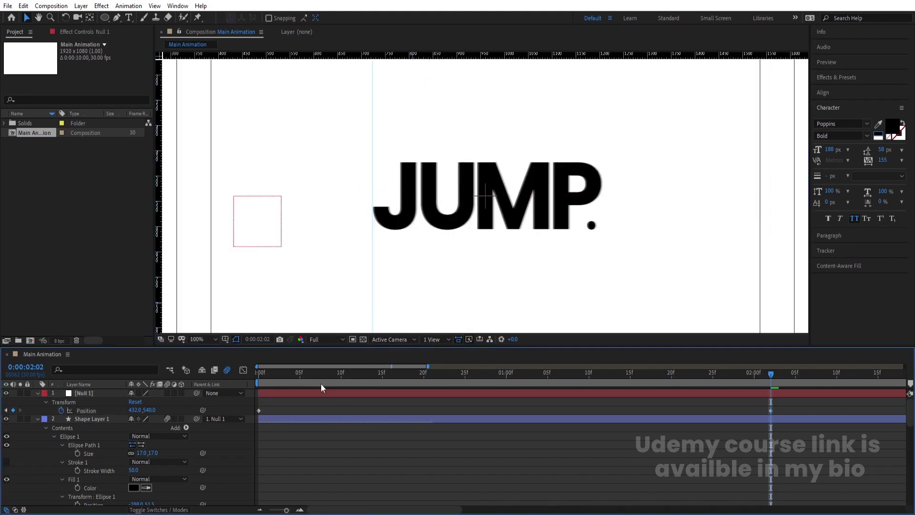
# Preview the animation with the moving null from the start of the timeline
pyautogui.press('Home')
pyautogui.press(',')
pyautogui.press(',')
pyautogui.press(',')
pyautogui.press(',')
pyautogui.press(',')
pyautogui.press(',')
pyautogui.press('space')
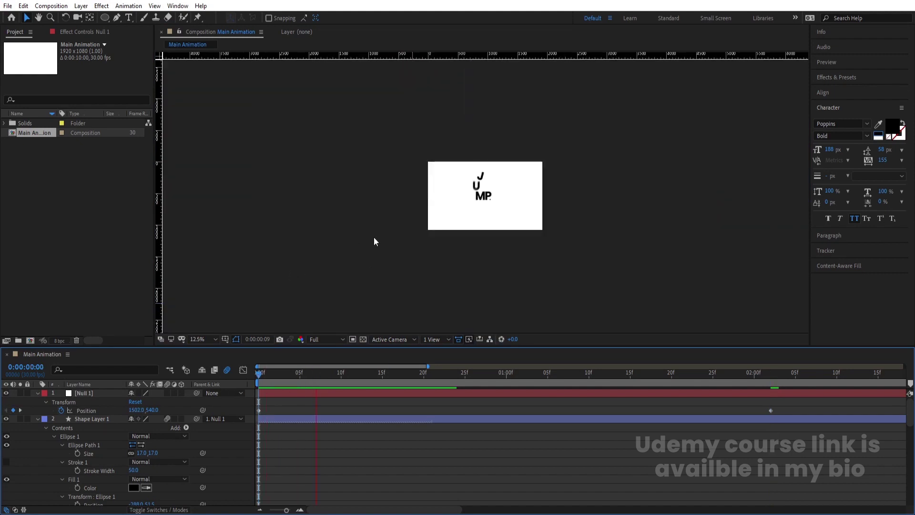
pyautogui.scroll(4, 374, 238)
pyautogui.scroll(-3, 374, 238)
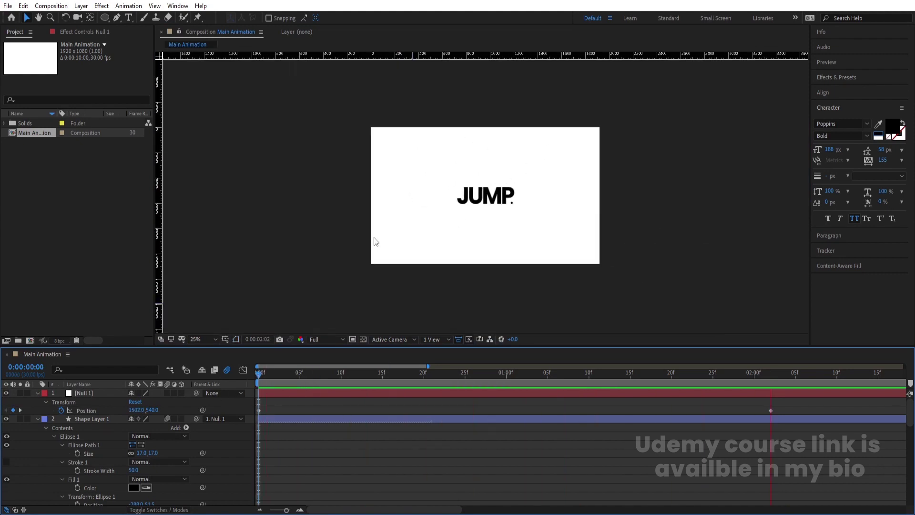
pyautogui.press('space')
# End the work area at 0:00:02:02 and preview the looping animation with the composition fitted in the viewer
pyautogui.click(768, 379)
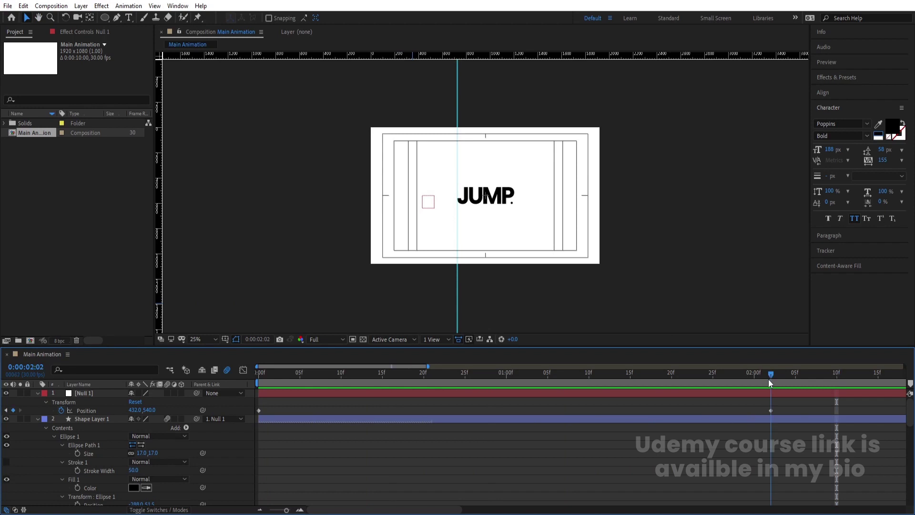
pyautogui.press('space')
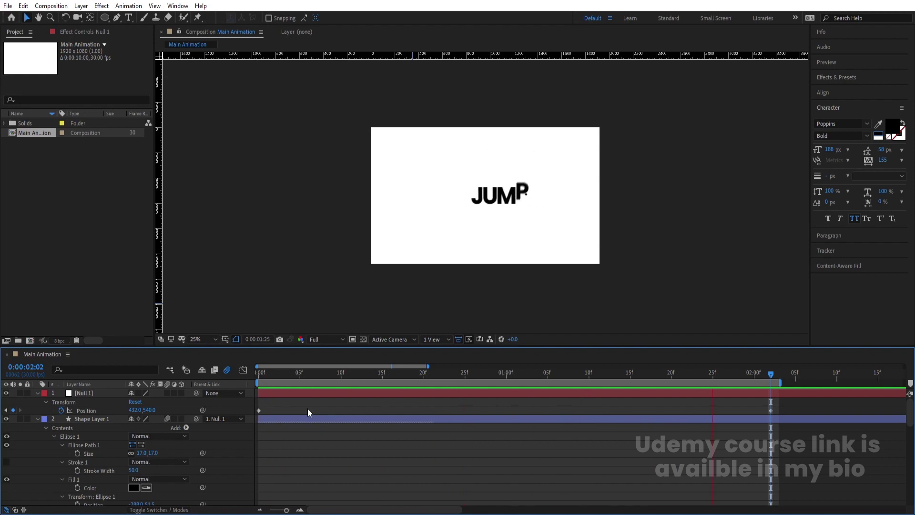
pyautogui.press('space')
pyautogui.click(195, 339)
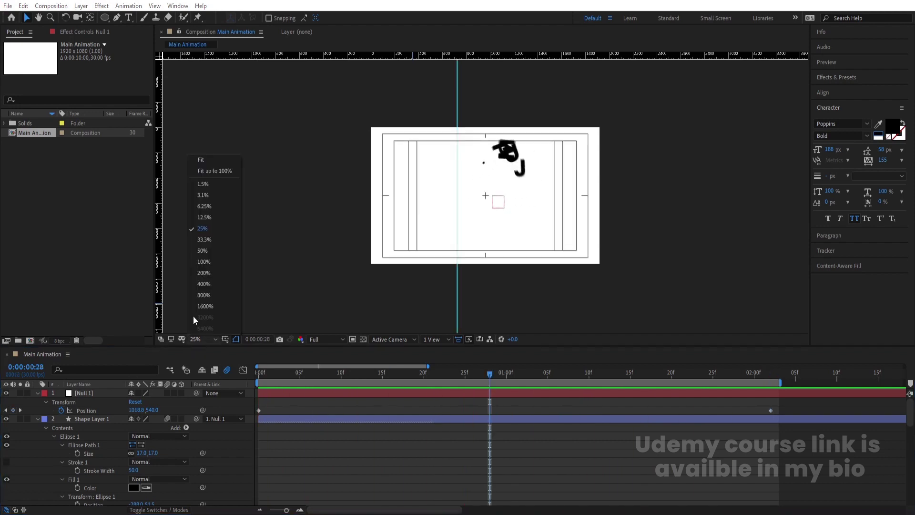
pyautogui.click(213, 159)
pyautogui.press('space')
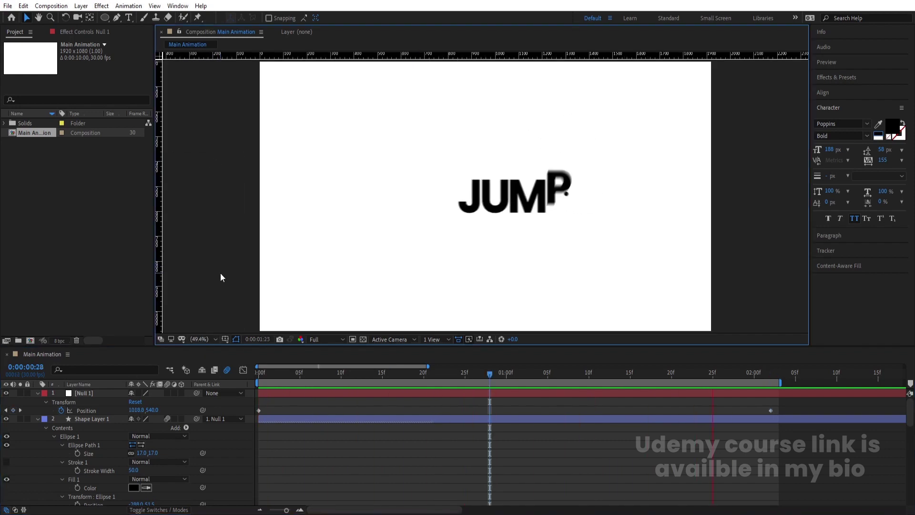
pyautogui.press('space')
# Collapse the layer properties, pre-compose all six layers into a composition named Animation, and preview it
pyautogui.click(264, 410)
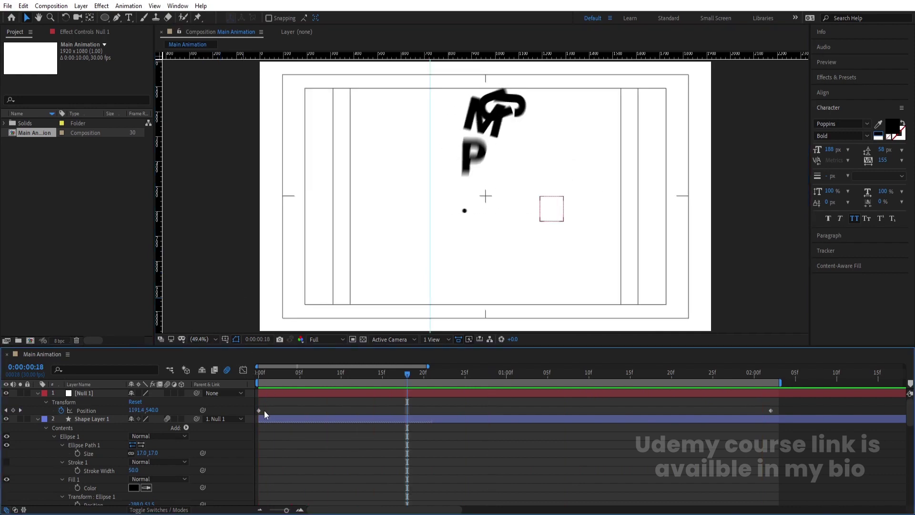
pyautogui.press('u')
pyautogui.moveTo(89, 474); pyautogui.dragTo(57, 389)
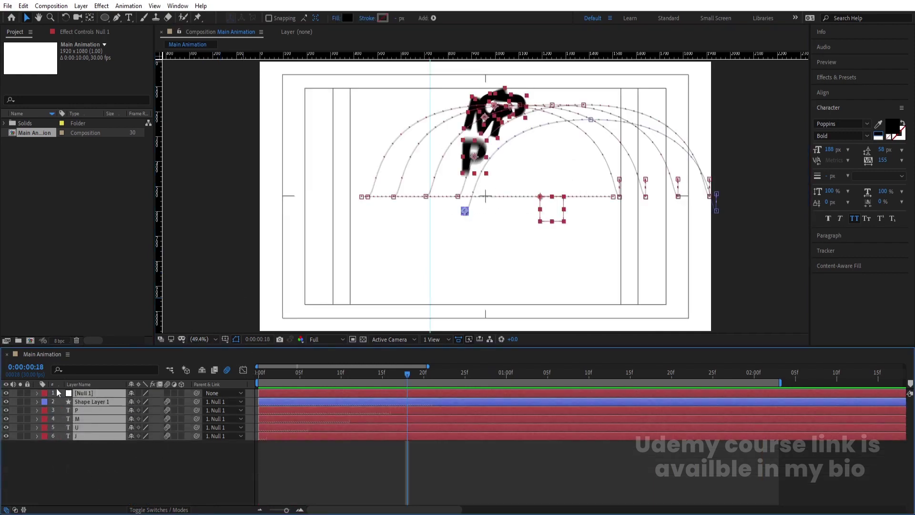
pyautogui.hotkey('ctrl', 'shift', 'c')
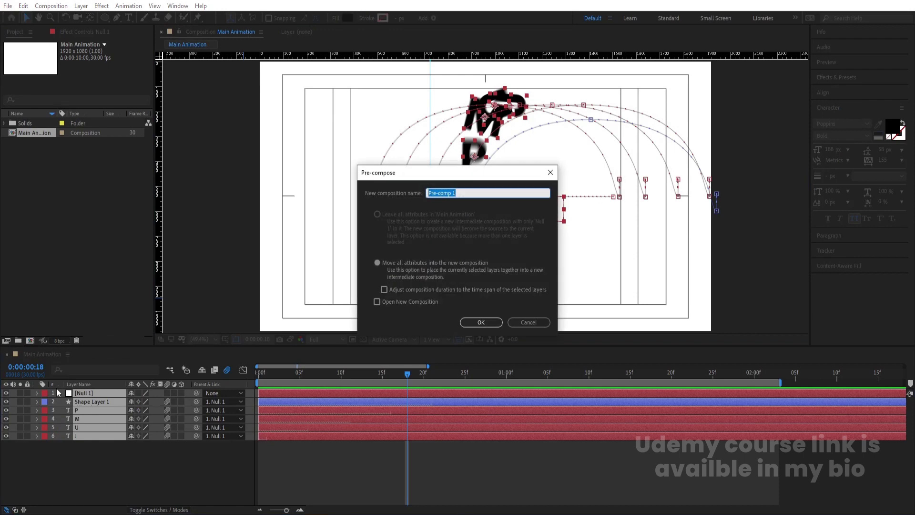
pyautogui.write('Animation')
pyautogui.press('Return')
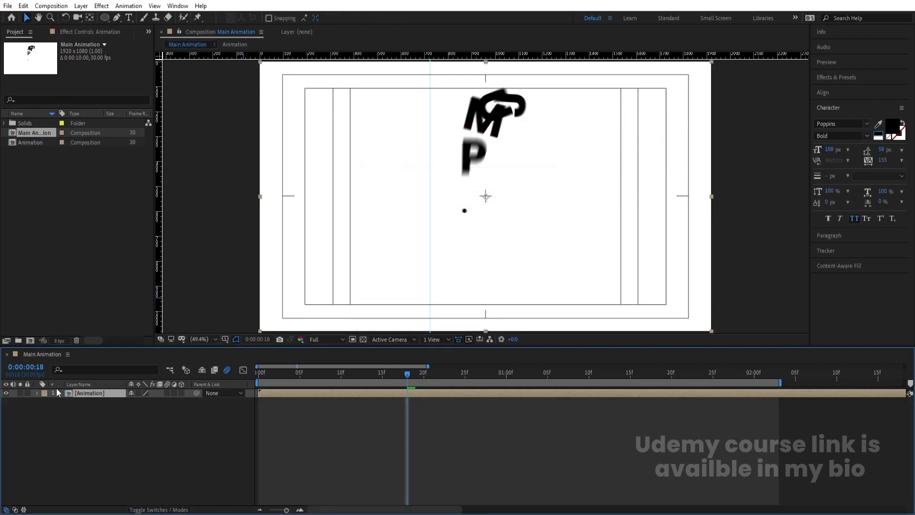
pyautogui.press('space')
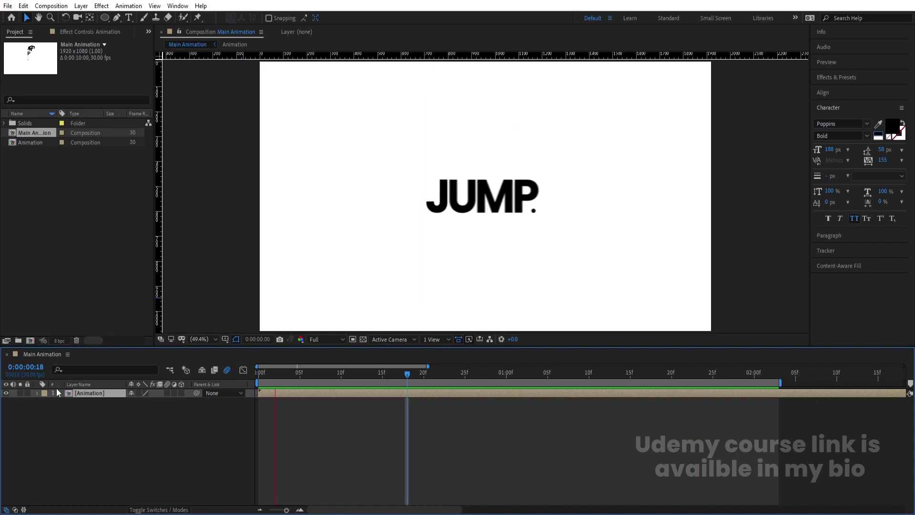
# Add a full-size 1920 x 1080 purple solid to Main Animation and place it beneath the Animation layer
pyautogui.click(38, 428)
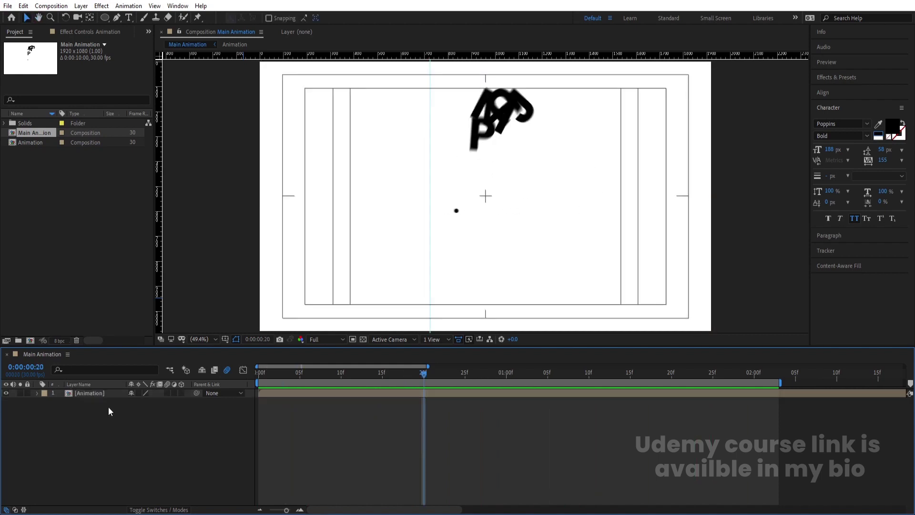
pyautogui.hotkey('ctrl', 'y')
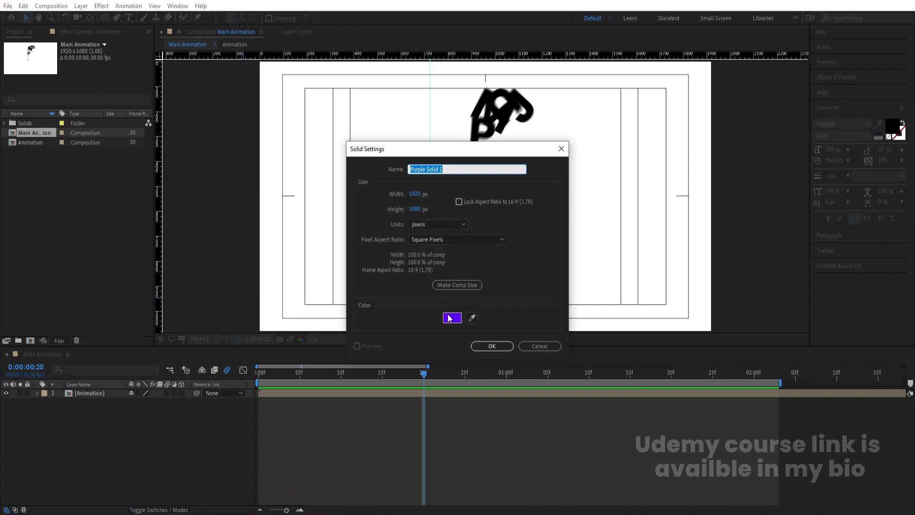
pyautogui.press('Return')
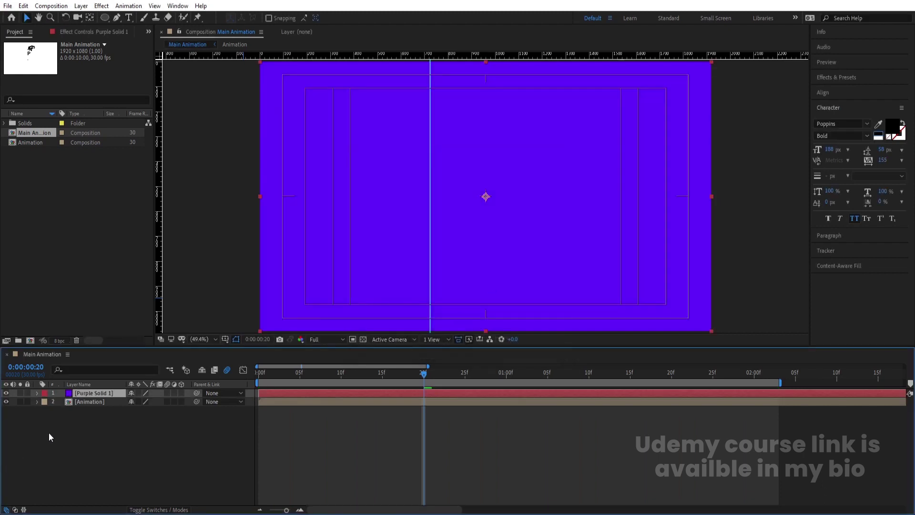
pyautogui.moveTo(86, 394); pyautogui.dragTo(85, 442)
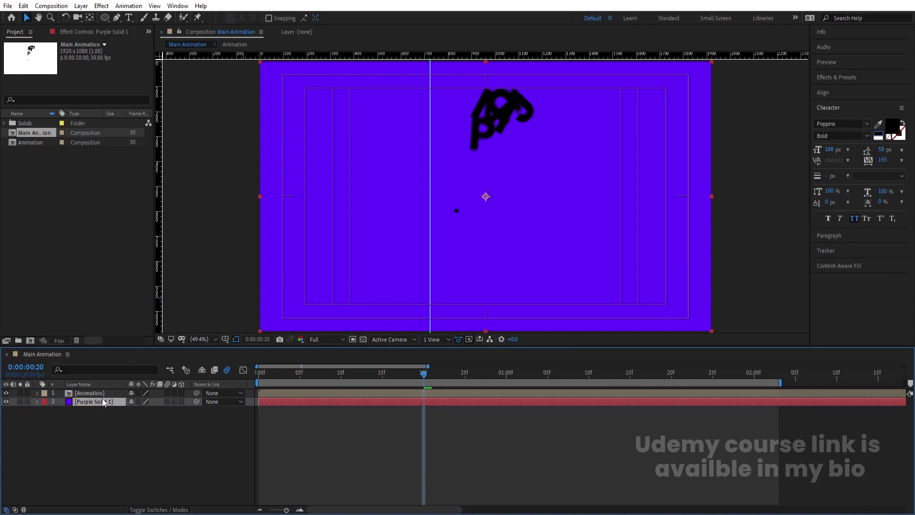
# Find the Fill effect and apply it to the Animation layer
pyautogui.click(96, 392)
pyautogui.click(829, 78)
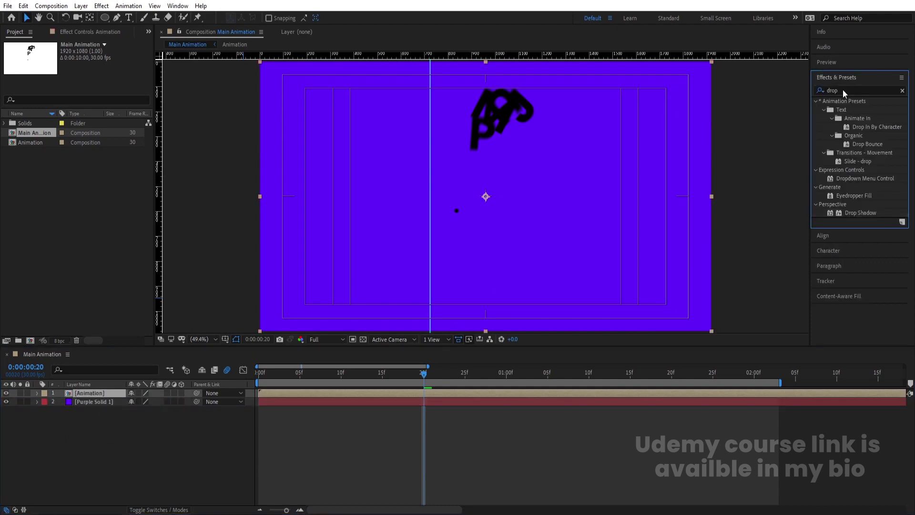
pyautogui.click(842, 89)
pyautogui.write('fill')
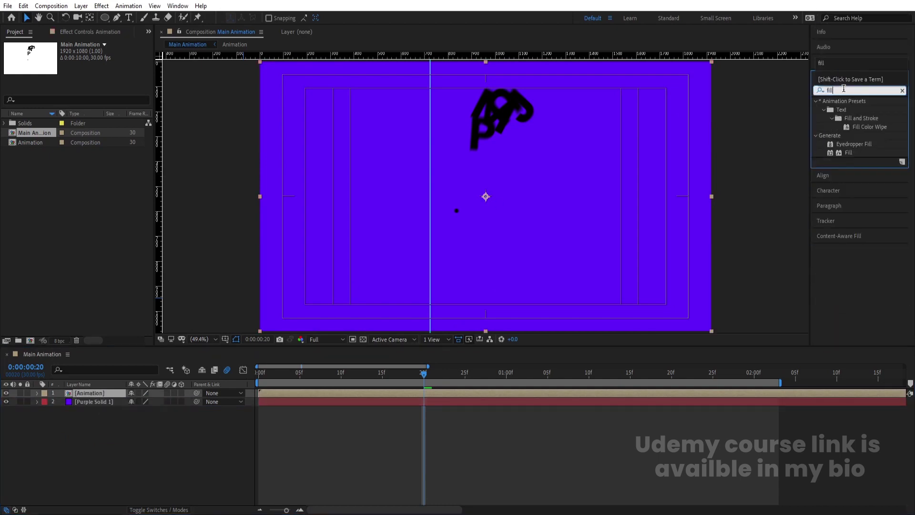
pyautogui.doubleClick(849, 150)
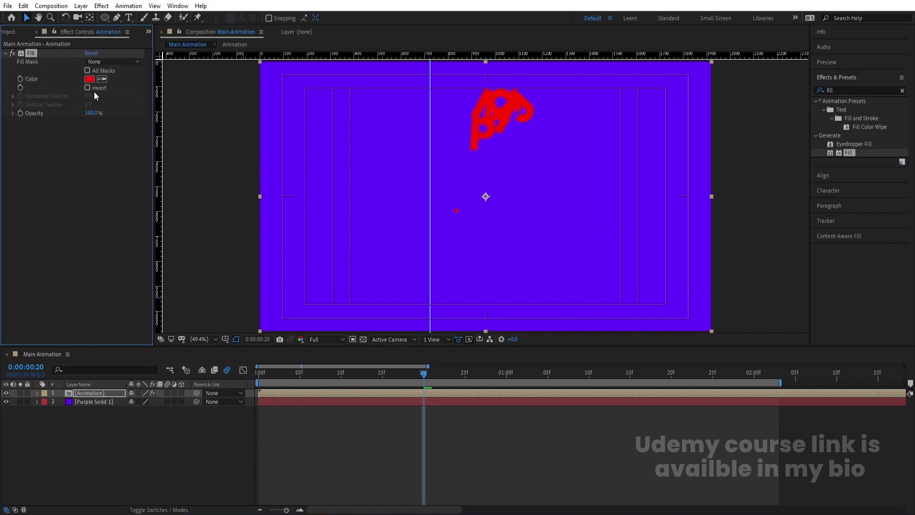
# Set the Fill color to white, preview the animation, and return to the first frame
pyautogui.click(91, 78)
pyautogui.moveTo(227, 277); pyautogui.dragTo(145, 207)
pyautogui.press('Return')
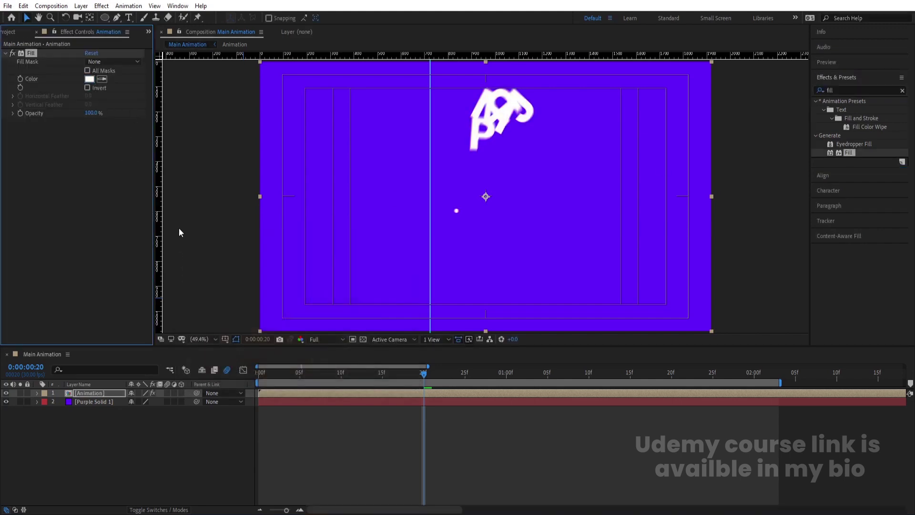
pyautogui.press('space')
pyautogui.press('space')
pyautogui.moveTo(291, 373); pyautogui.dragTo(207, 372)
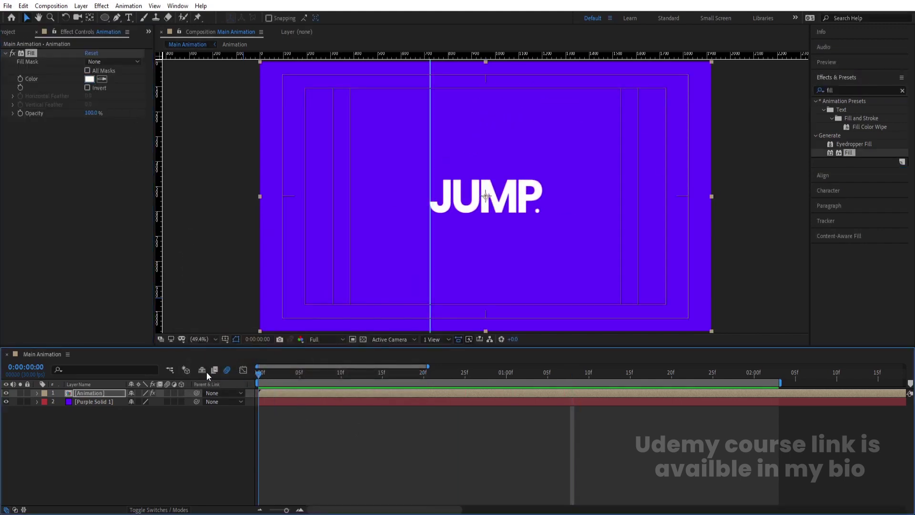
# Duplicate the Animation layer and flip the upper copy vertically by setting its scale to 100, -100%
pyautogui.click(102, 393)
pyautogui.hotkey('ctrl', 'd')
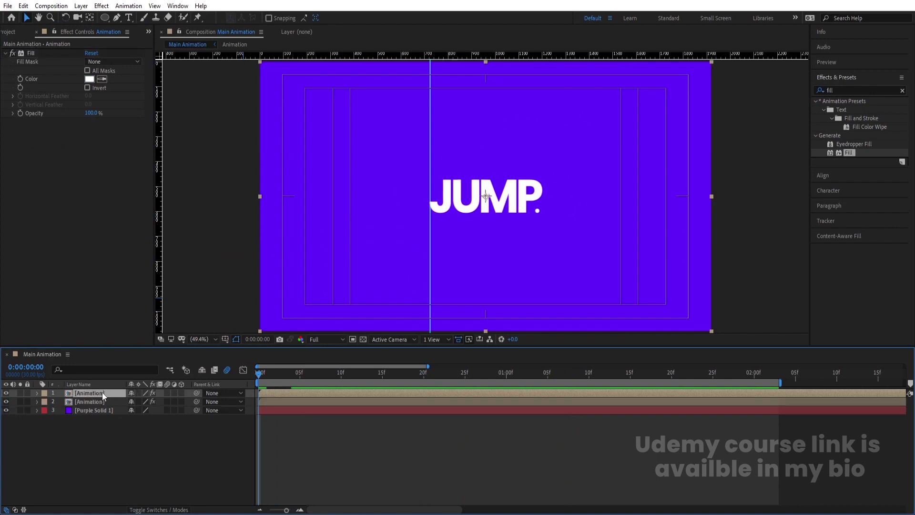
pyautogui.press('s')
pyautogui.click(131, 402)
pyautogui.click(159, 401)
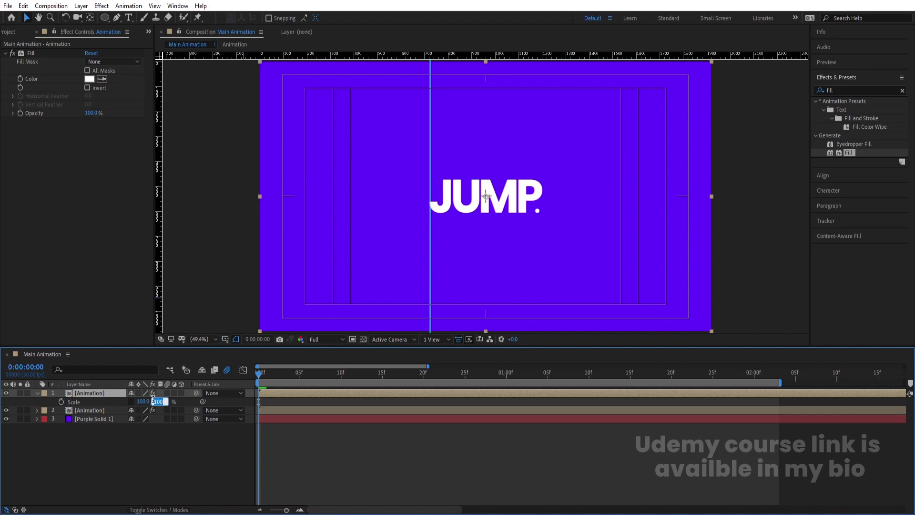
pyautogui.write('-100')
pyautogui.press('Return')
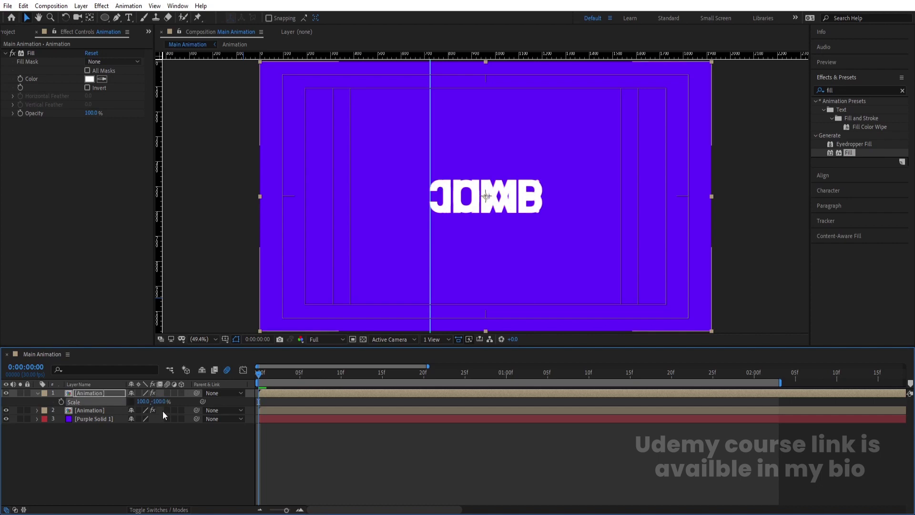
# Move the flipped Animation copy down to position 960, 672 so it mirrors the text from below
pyautogui.press('p')
pyautogui.moveTo(150, 401); pyautogui.dragTo(197, 420)
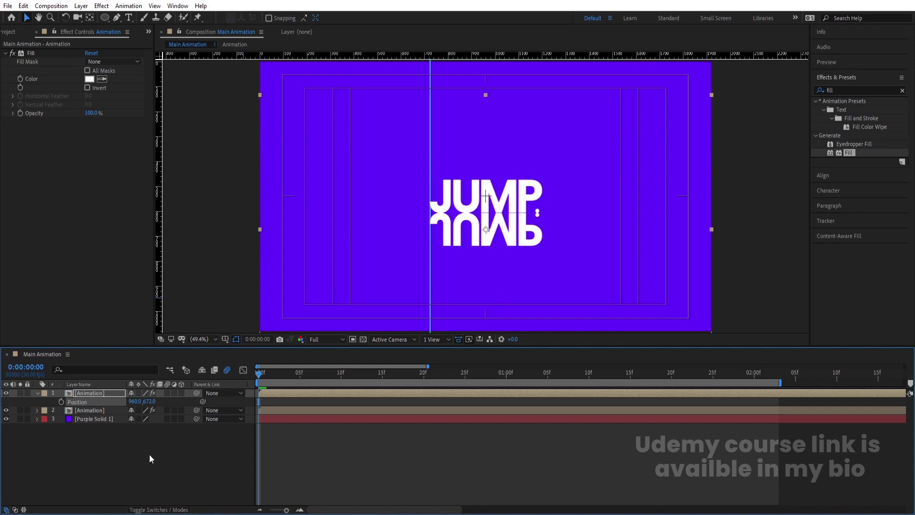
pyautogui.click(127, 480)
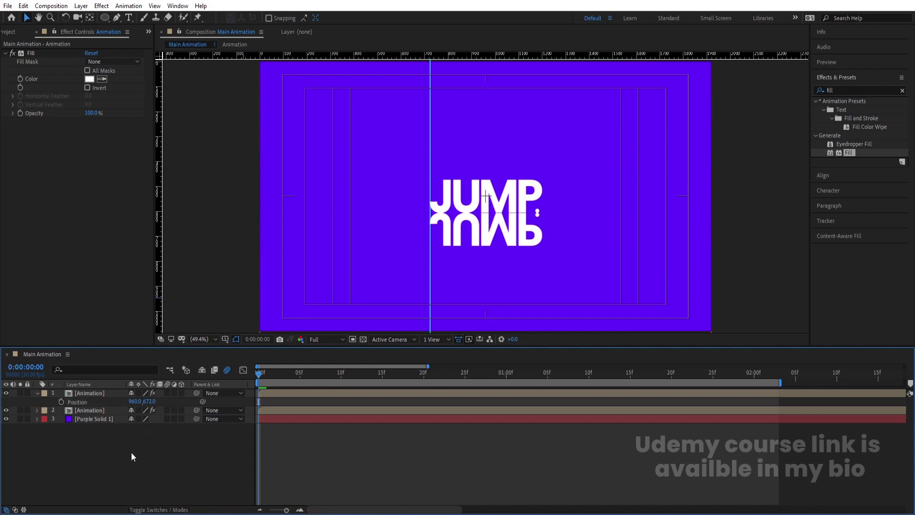
# Create a new composition named fractal with the default settings and add a full-size purple solid to it
pyautogui.hotkey('ctrl', 'k')
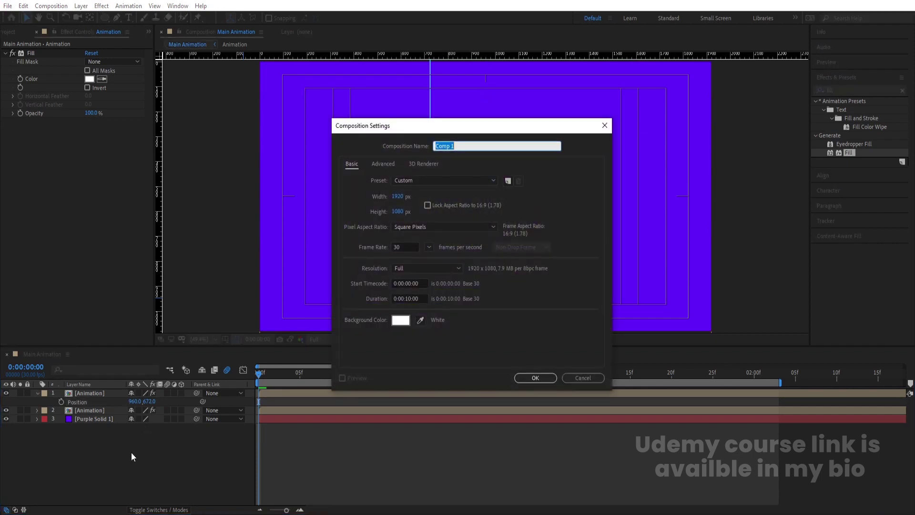
pyautogui.write('fractal')
pyautogui.press('Return')
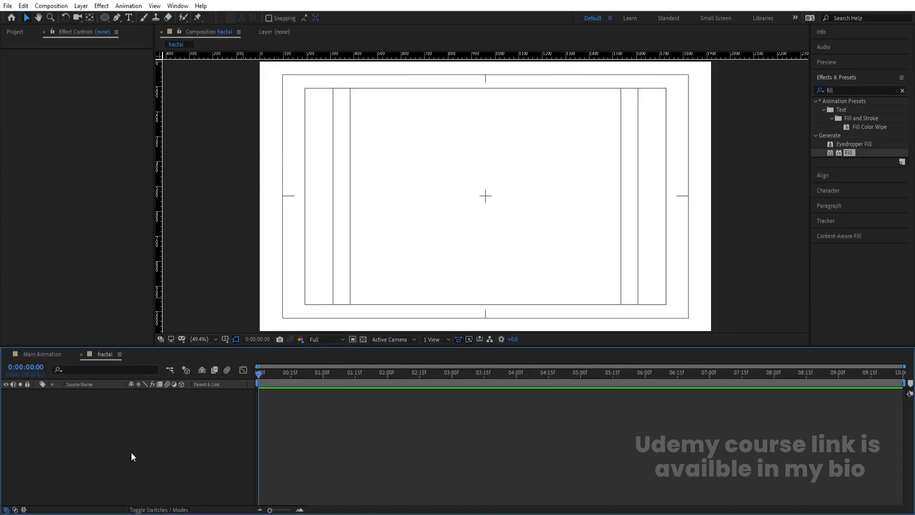
pyautogui.hotkey('ctrl', 'y')
pyautogui.press('Return')
# Find the Fractal Noise effect and apply it to the solid in the fractal composition
pyautogui.click(848, 90)
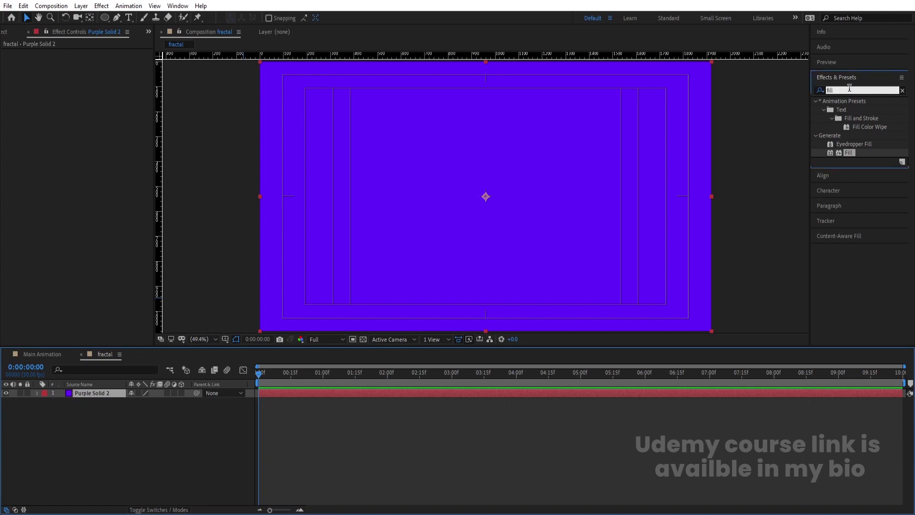
pyautogui.click(849, 89)
pyautogui.write('fract')
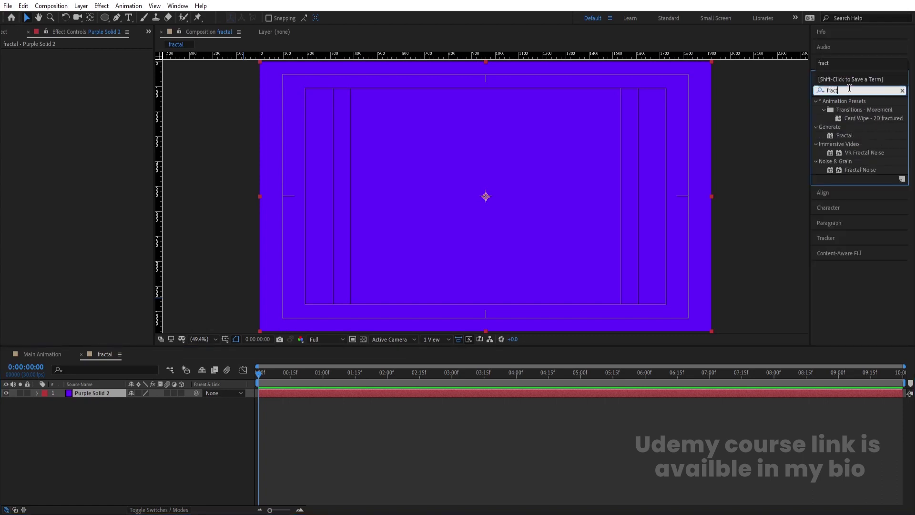
pyautogui.doubleClick(852, 170)
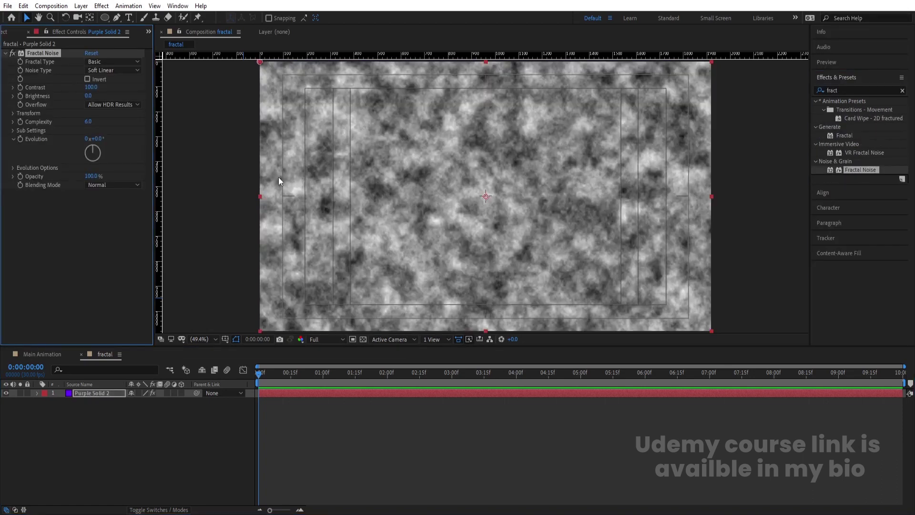
# Set the Fractal Noise contrast to 446 and its brightness to -60
pyautogui.moveTo(90, 87); pyautogui.dragTo(233, 87)
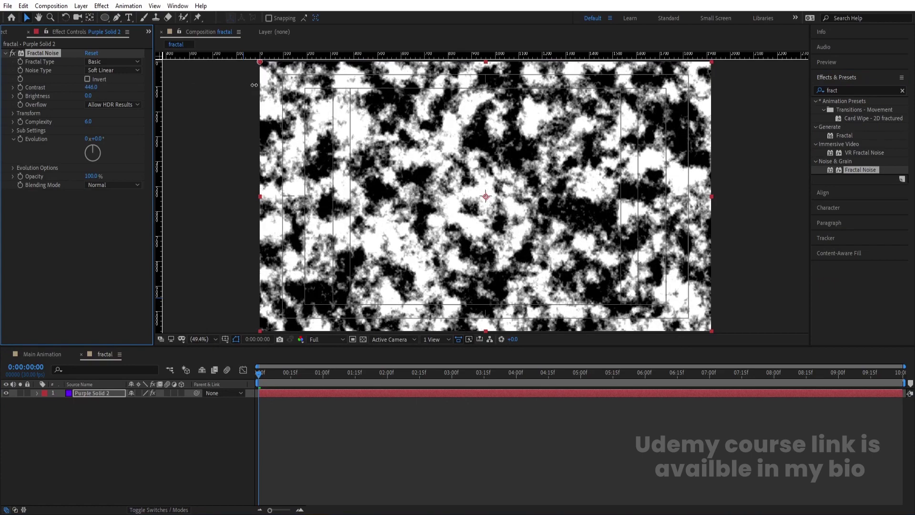
pyautogui.moveTo(89, 96); pyautogui.dragTo(32, 122)
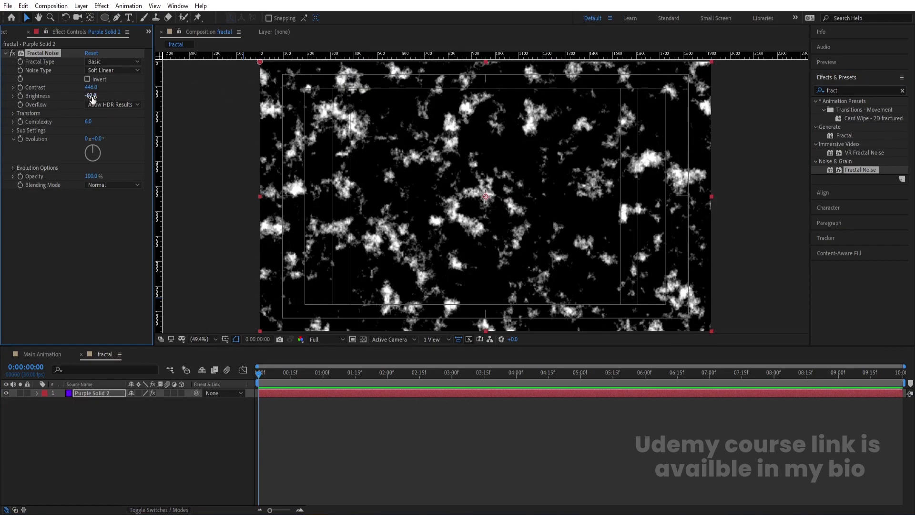
pyautogui.moveTo(102, 95); pyautogui.dragTo(54, 105)
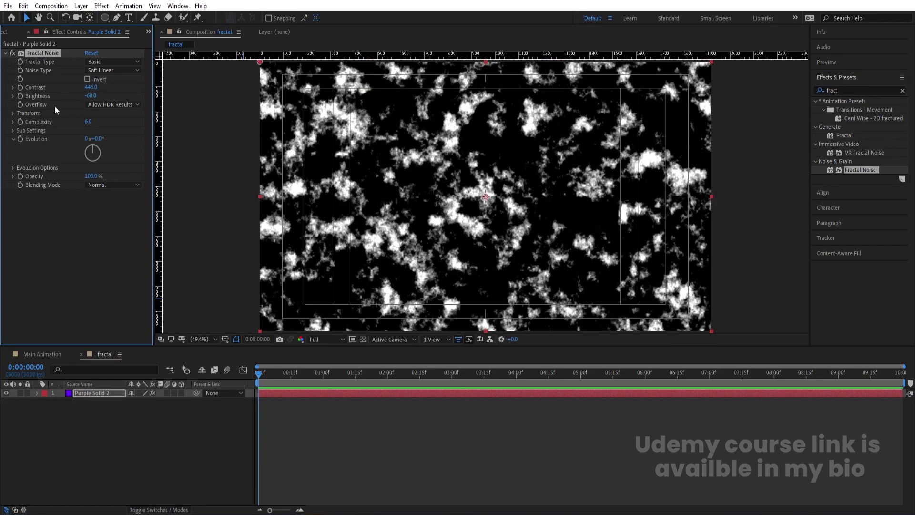
# Turn off the noise's Uniform Scaling, set Scale Width to 5000, and reduce Scale Height to make thin horizontal streaks
pyautogui.click(16, 112)
pyautogui.click(87, 130)
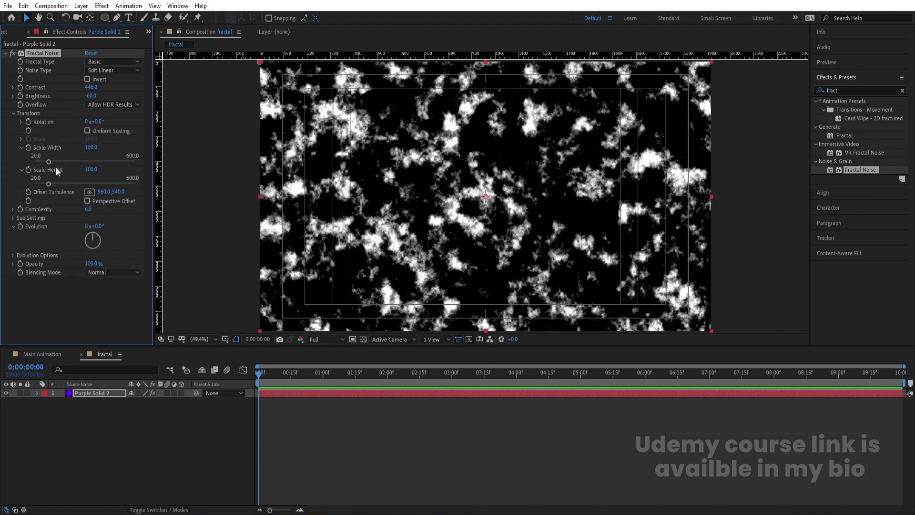
pyautogui.moveTo(48, 162); pyautogui.dragTo(124, 163)
pyautogui.click(93, 148)
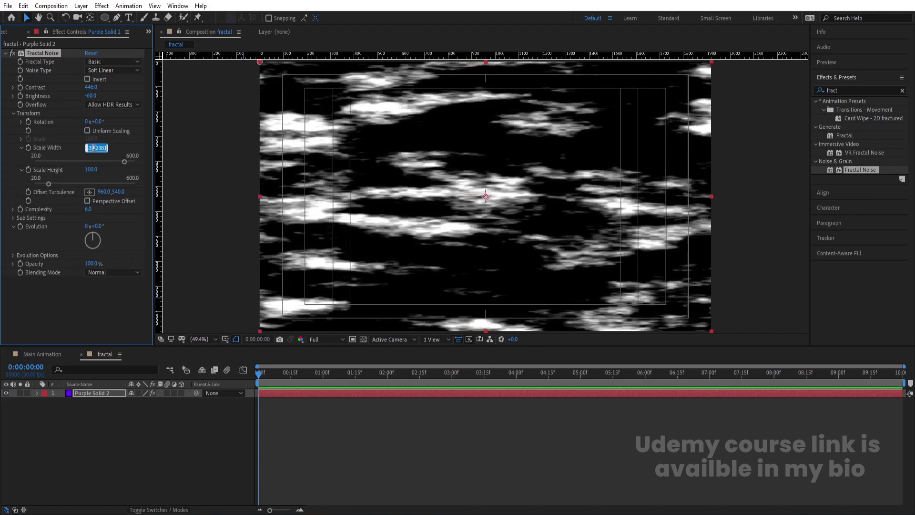
pyautogui.write('5000')
pyautogui.press('Return')
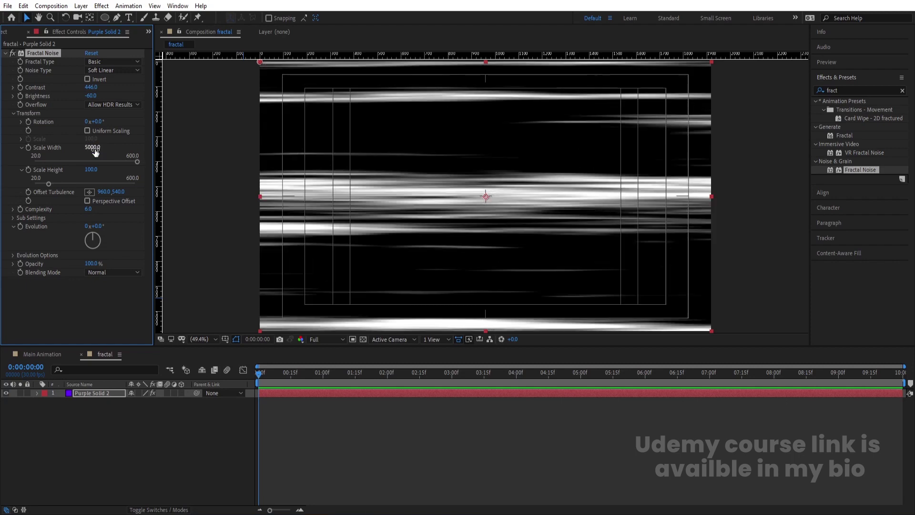
pyautogui.moveTo(87, 172); pyautogui.dragTo(54, 180)
# Add the fractal composition as the topmost layer of Main Animation and hide it
pyautogui.click(46, 356)
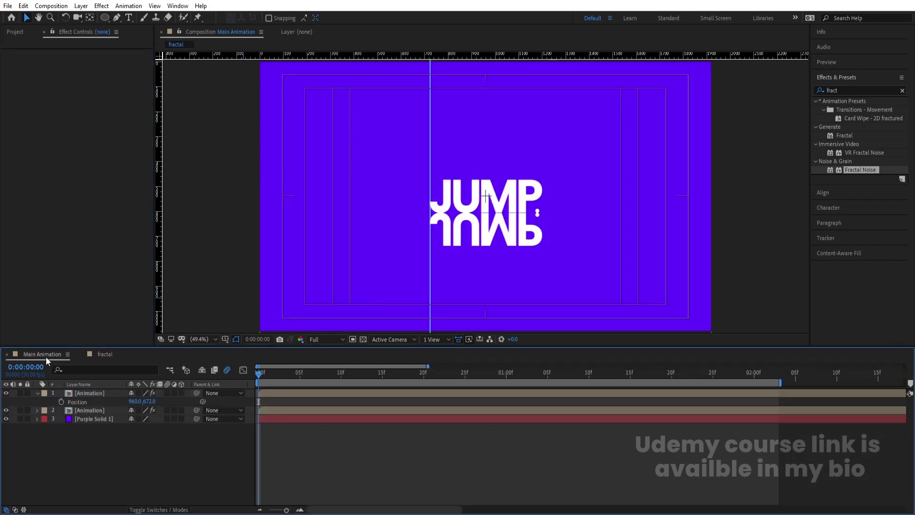
pyautogui.hotkey('ctrl', '0')
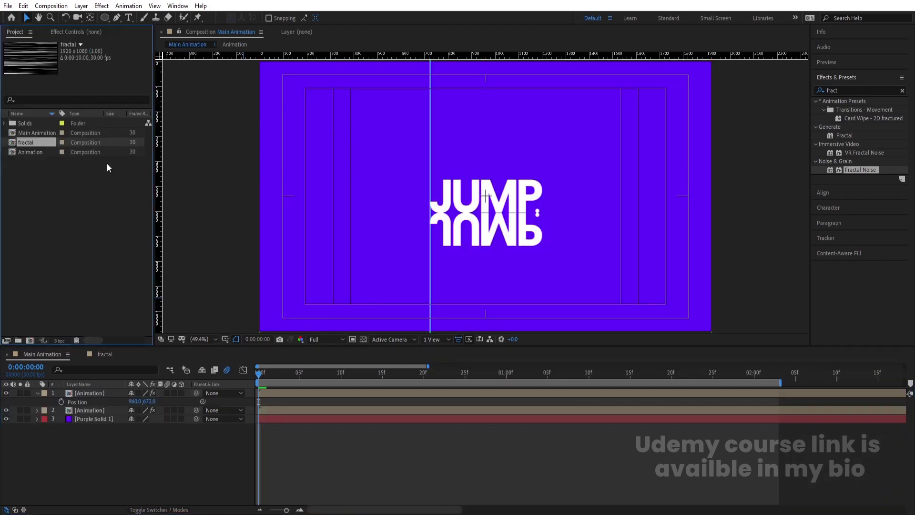
pyautogui.moveTo(64, 194); pyautogui.dragTo(73, 390)
pyautogui.click(5, 393)
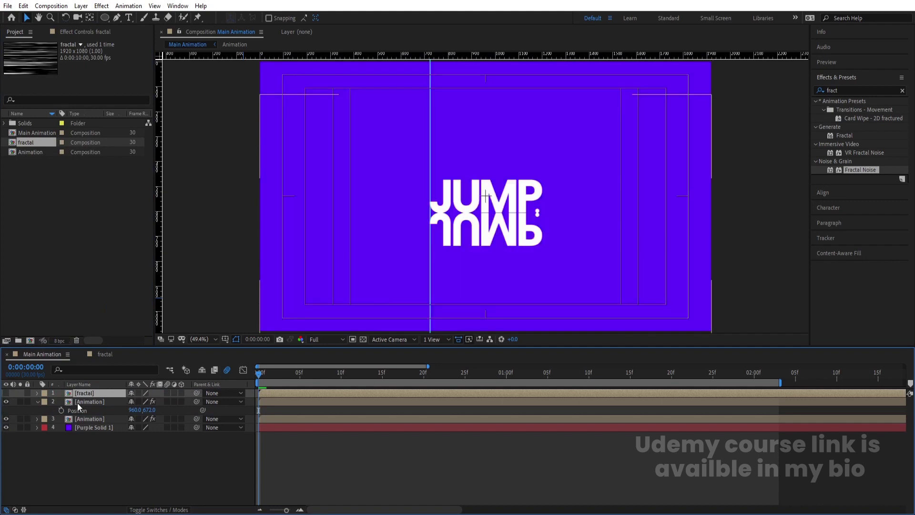
# Apply Compound Blur to the flipped Animation layer with the fractal layer as its Blur Layer, and preview the reflection
pyautogui.click(77, 402)
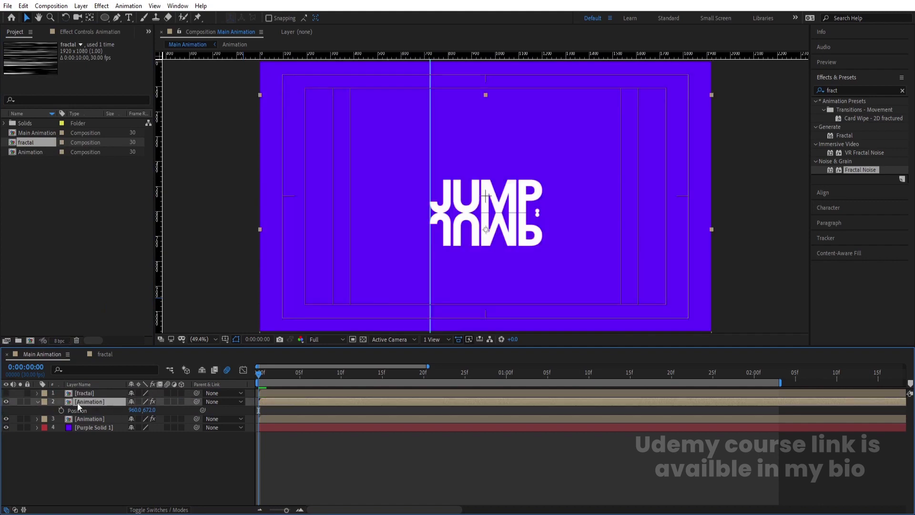
pyautogui.click(852, 89)
pyautogui.write('comp')
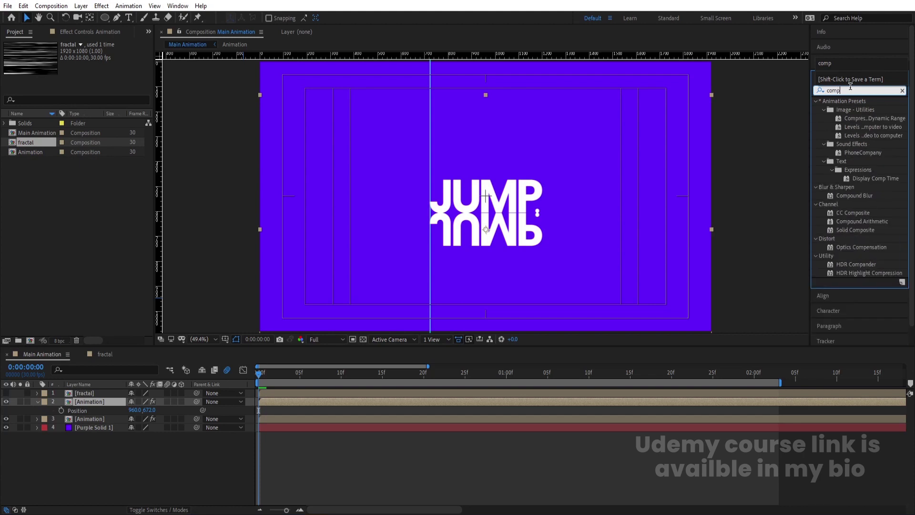
pyautogui.write('o')
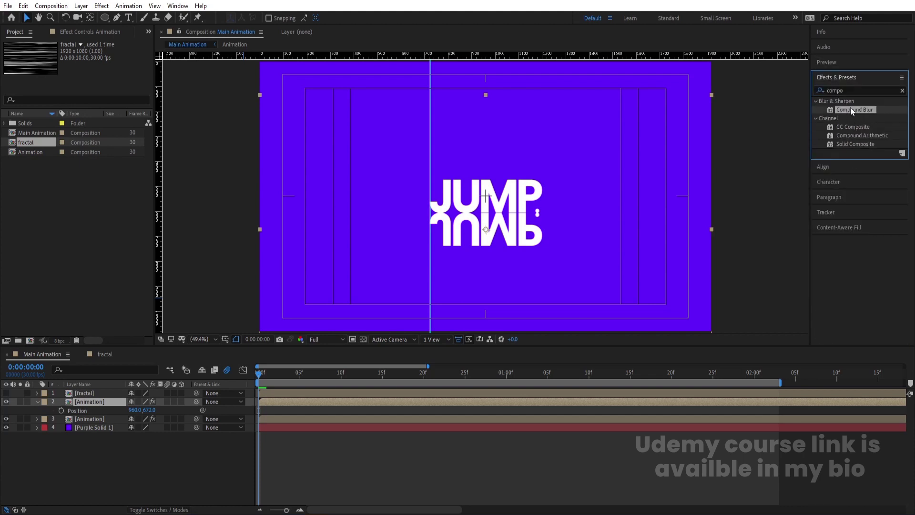
pyautogui.doubleClick(853, 109)
pyautogui.click(99, 131)
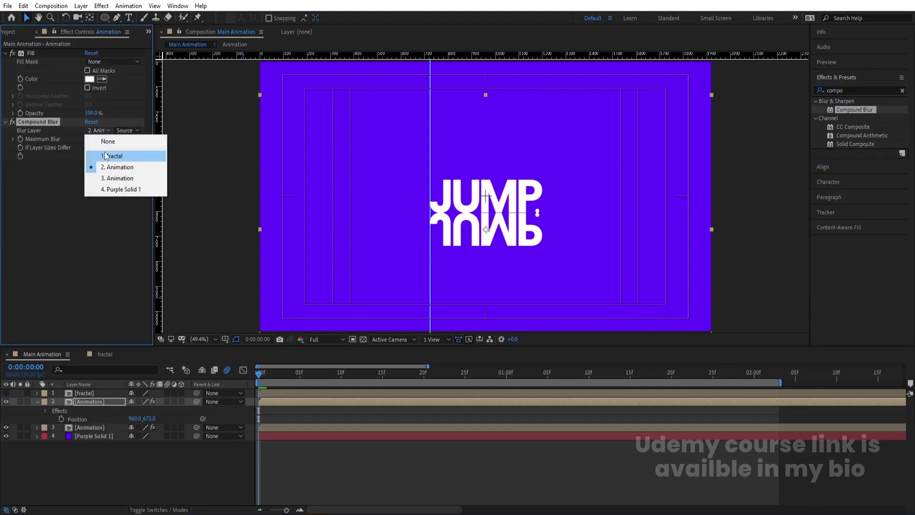
pyautogui.click(106, 157)
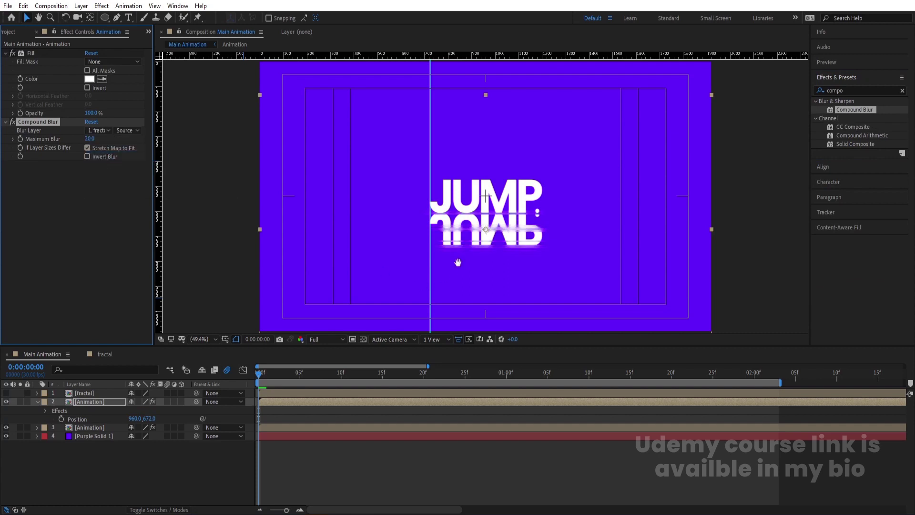
pyautogui.press('space')
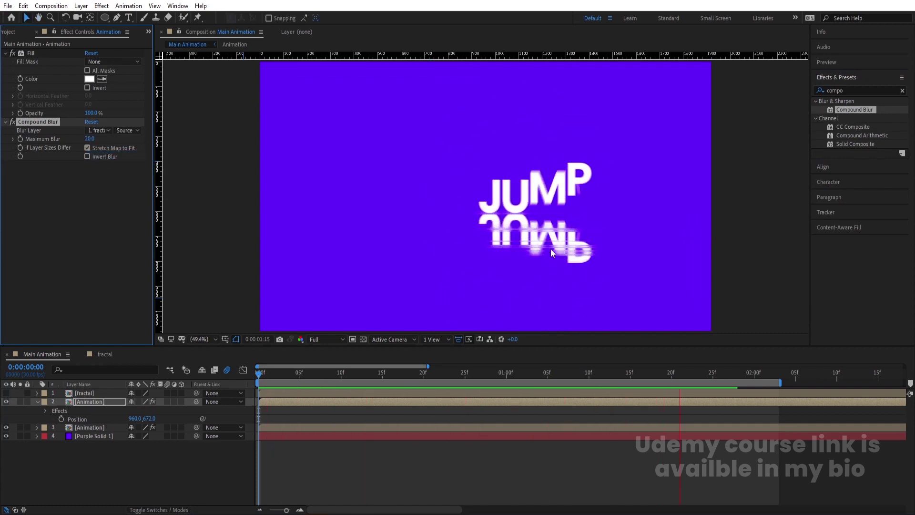
pyautogui.press('space')
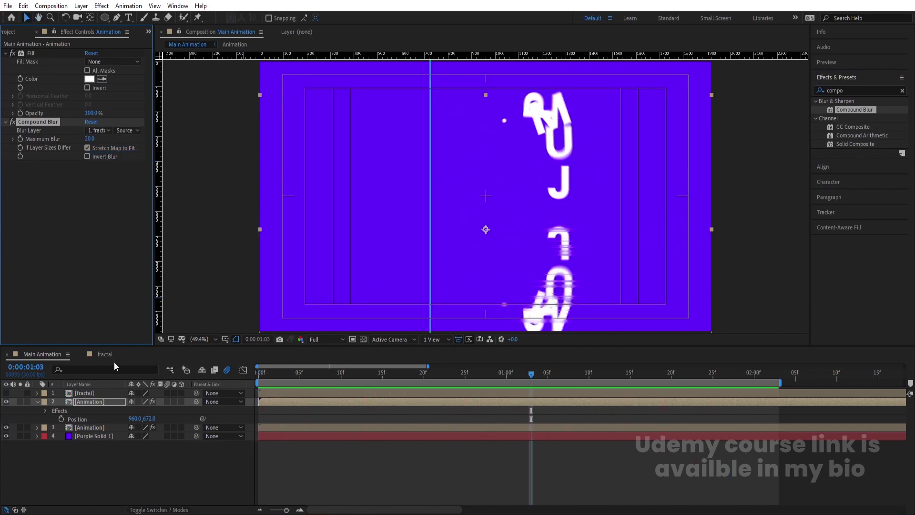
# In the fractal composition, set the Fractal Noise contrast to 951 and brightness to -15, checking the reflection in Main Animation
pyautogui.click(104, 354)
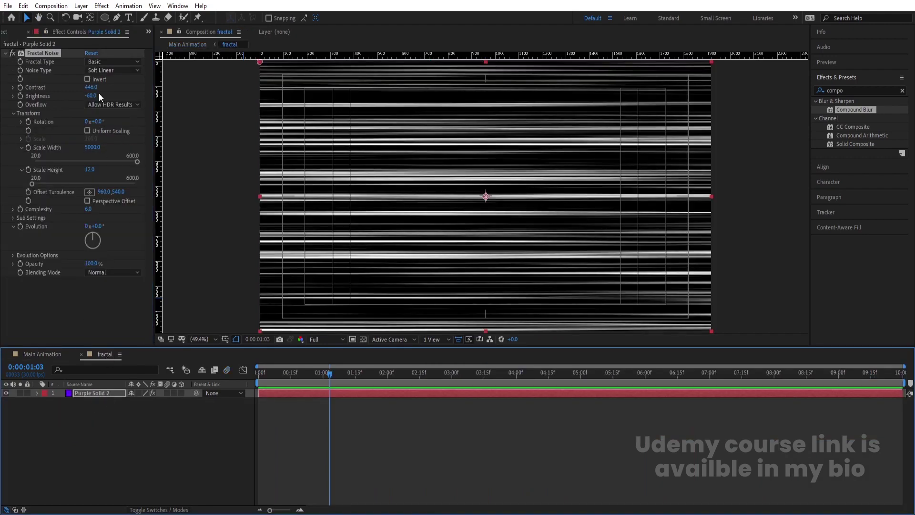
pyautogui.moveTo(91, 87); pyautogui.dragTo(325, 79)
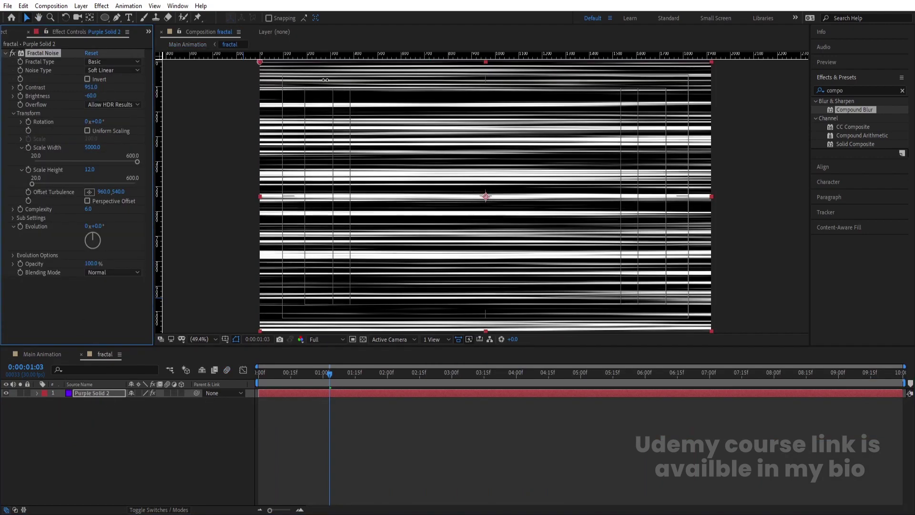
pyautogui.click(53, 353)
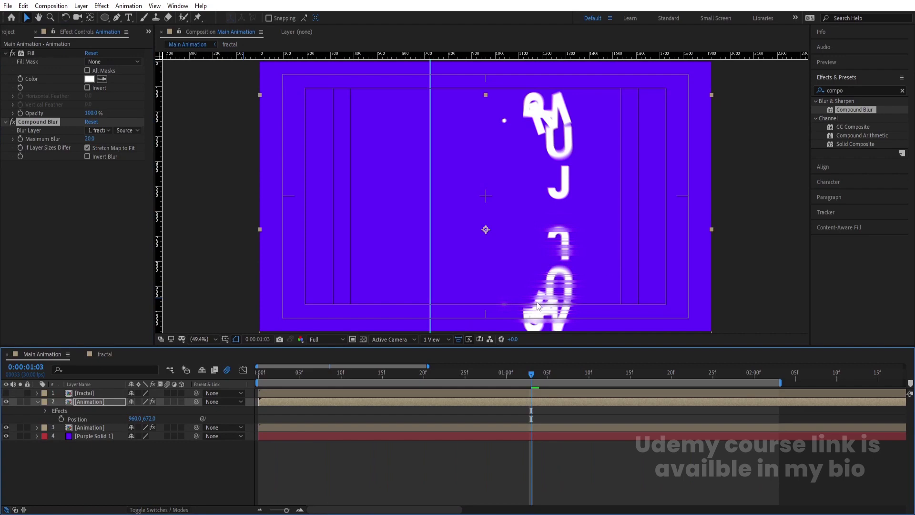
pyautogui.click(105, 353)
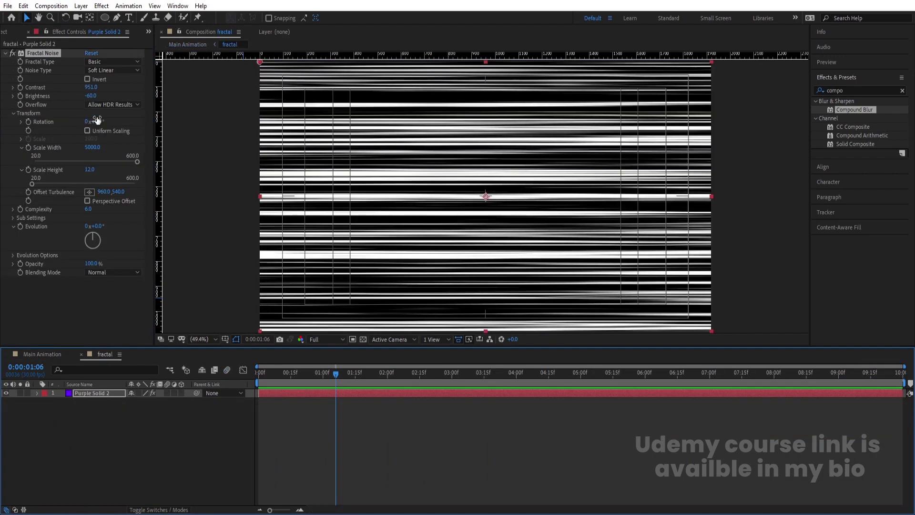
pyautogui.moveTo(92, 95); pyautogui.dragTo(107, 94)
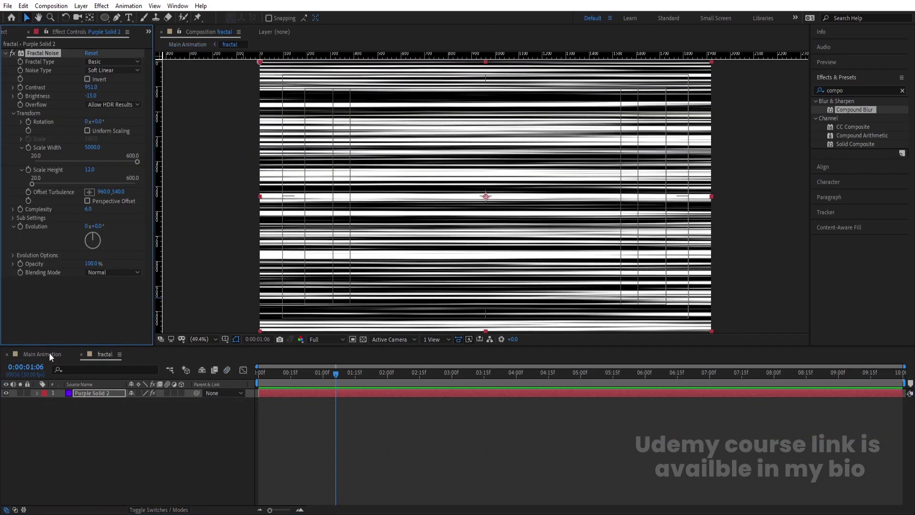
pyautogui.click(43, 354)
pyautogui.press('space')
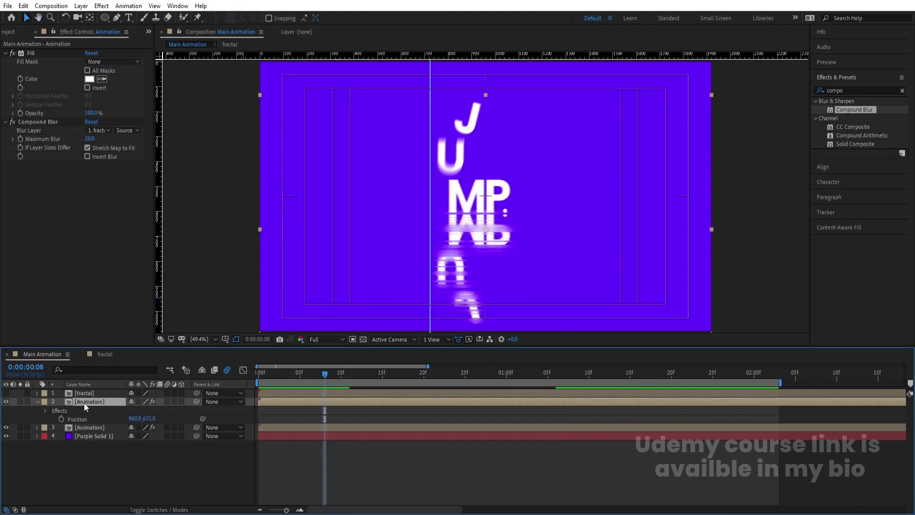
# Reduce the opacity of the flipped Animation layer to 48% and preview the finished JUMP animation
pyautogui.press('t')
pyautogui.moveTo(130, 411); pyautogui.dragTo(109, 417)
pyautogui.press('space')
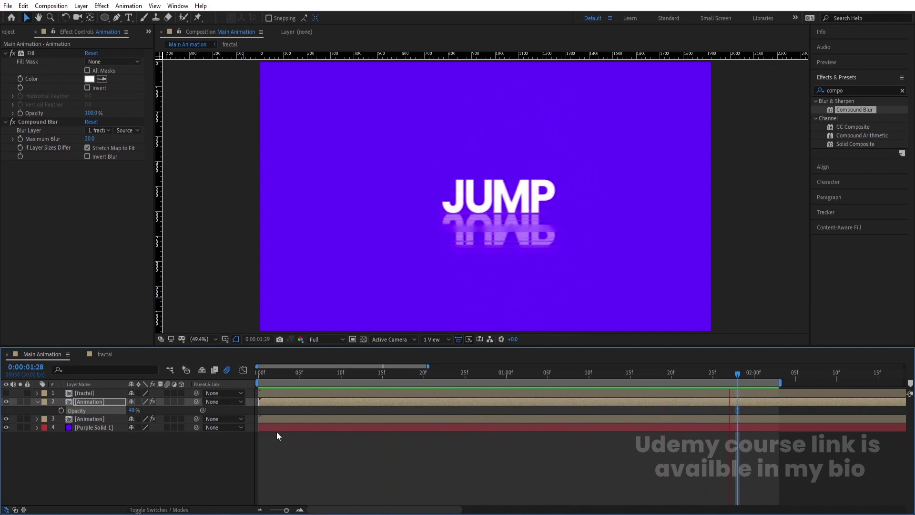
pyautogui.press('space')
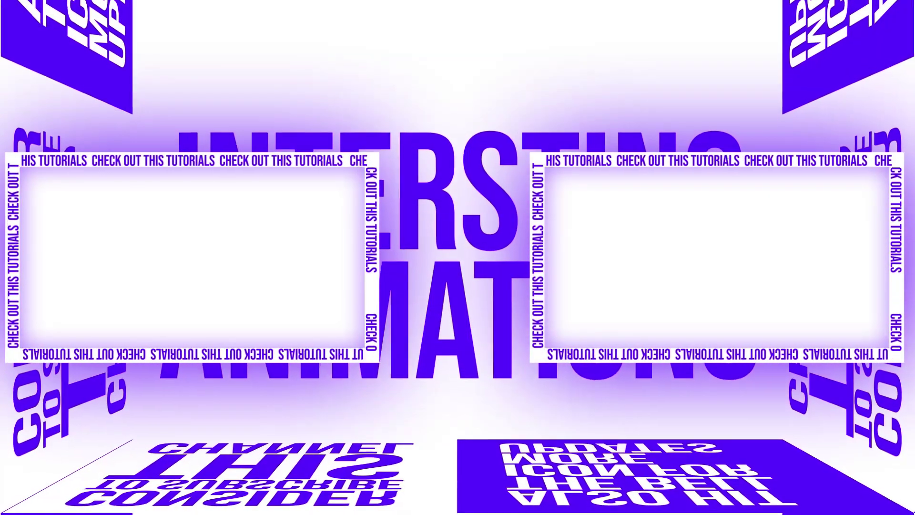